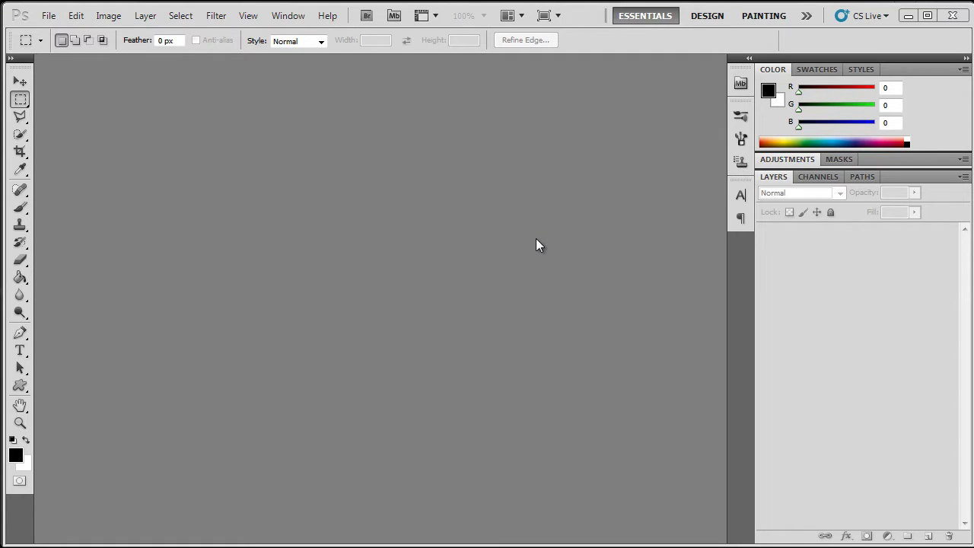
# Switch to the CG Textures site in Chrome and open the Decals category to look over its subcategories.
pyautogui.moveTo(218, 547)
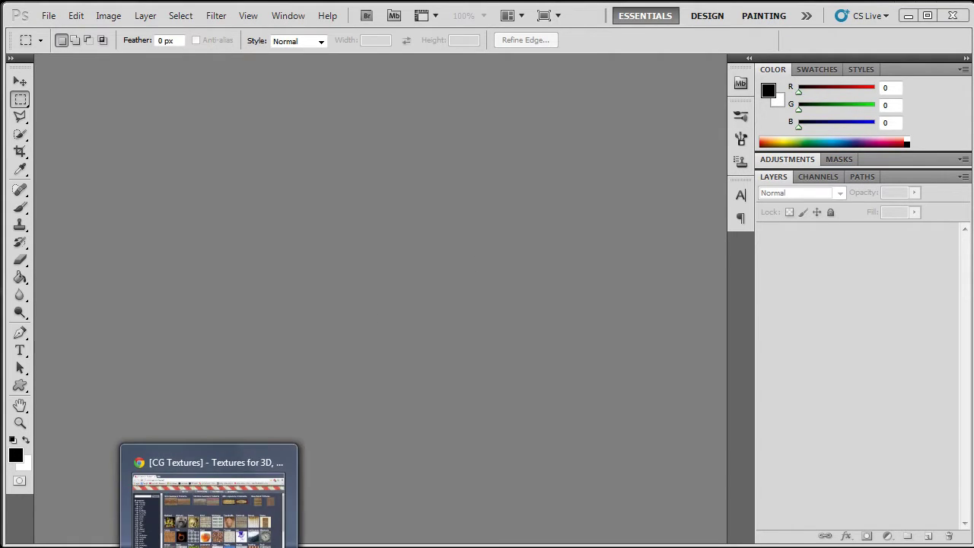
pyautogui.click(209, 509)
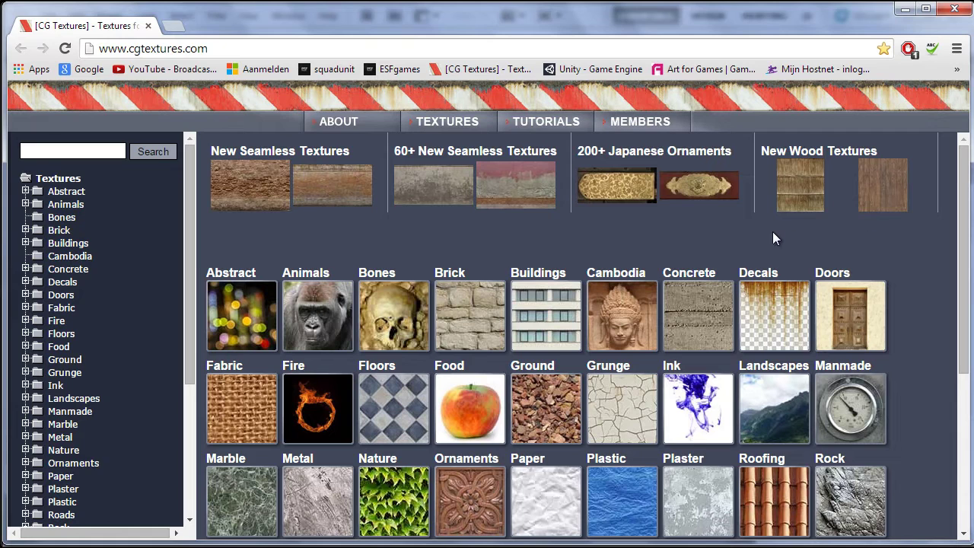
pyautogui.scroll(-1, 773, 232)
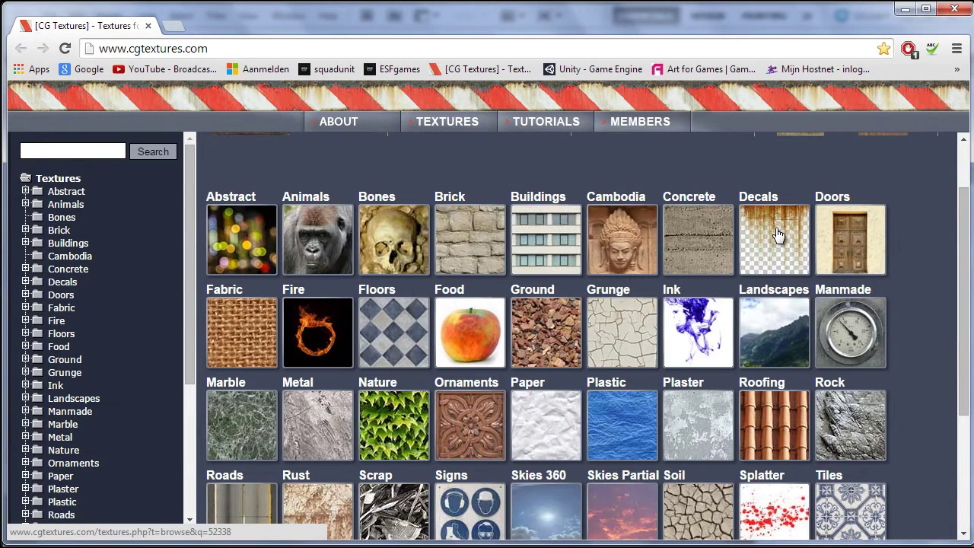
pyautogui.click(776, 236)
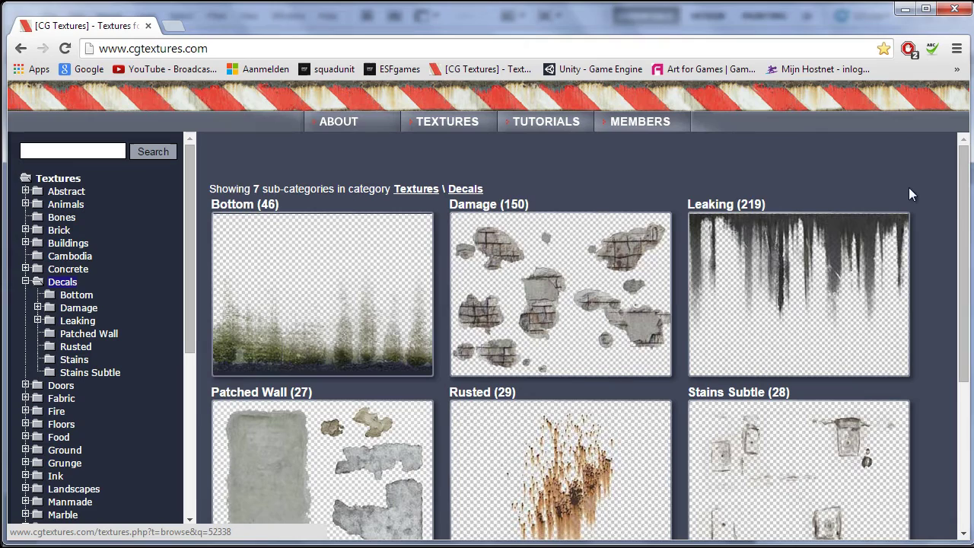
pyautogui.scroll(-3, 909, 195)
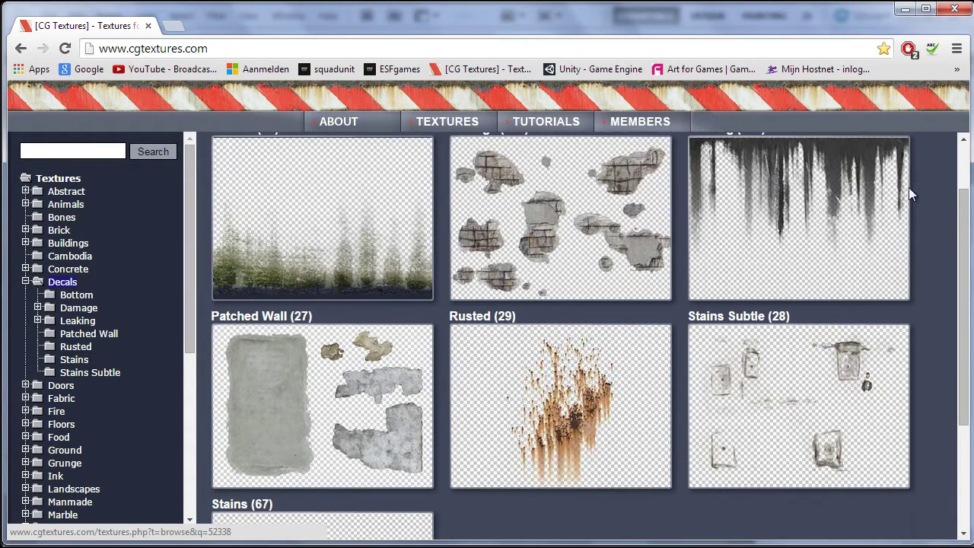
pyautogui.scroll(3, 914, 205)
pyautogui.scroll(-2, 920, 223)
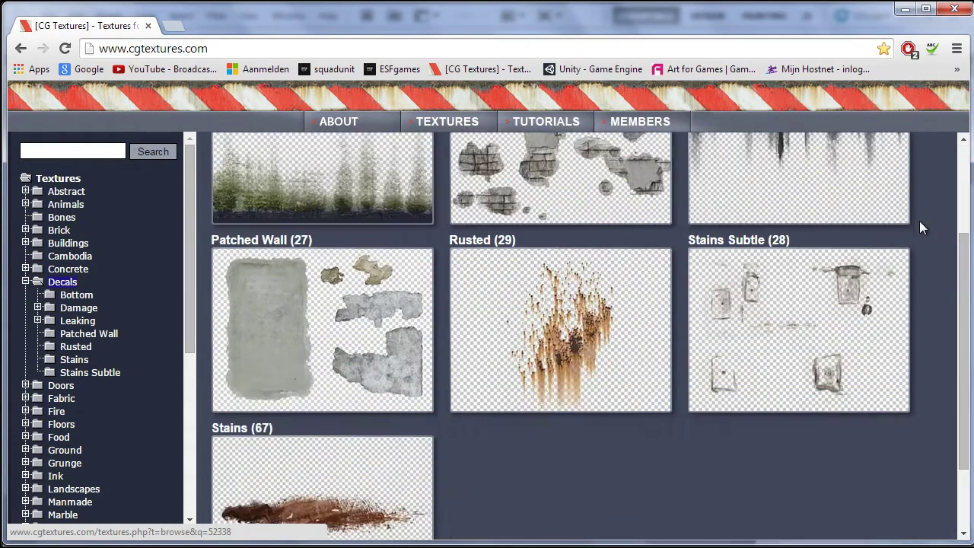
pyautogui.scroll(2, 809, 239)
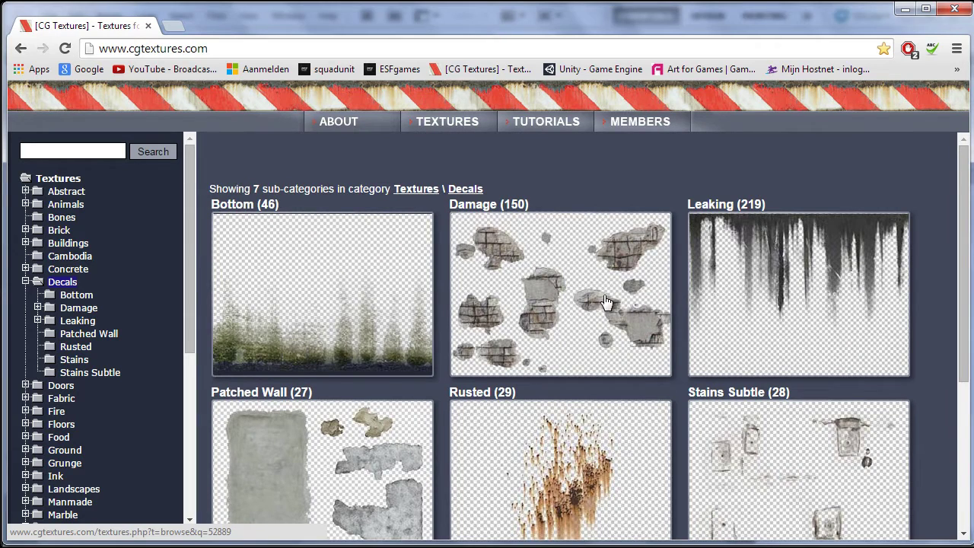
# Browse the Bottom subcategory of Decals and open the DecalBottom0015 grunge texture.
pyautogui.click(319, 268)
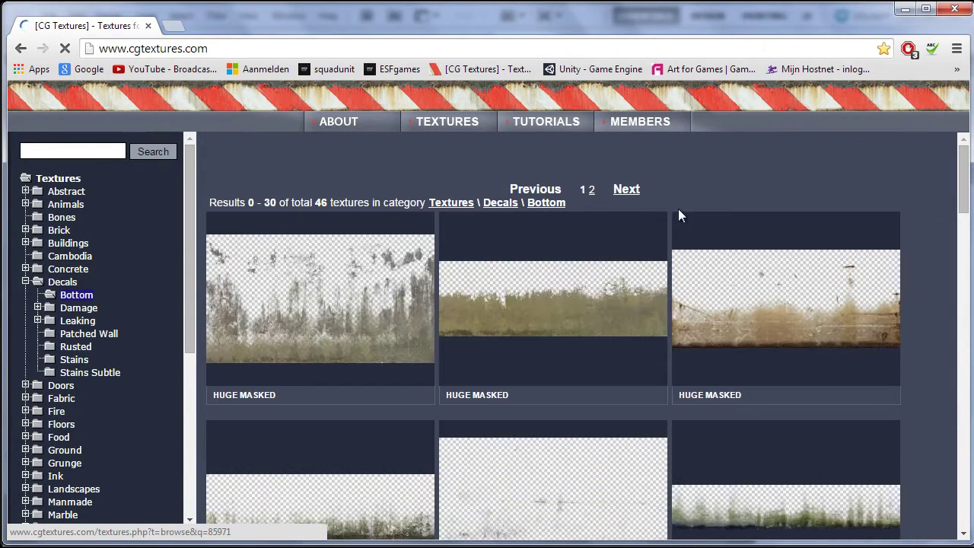
pyautogui.scroll(-2, 717, 183)
pyautogui.scroll(-1, 720, 184)
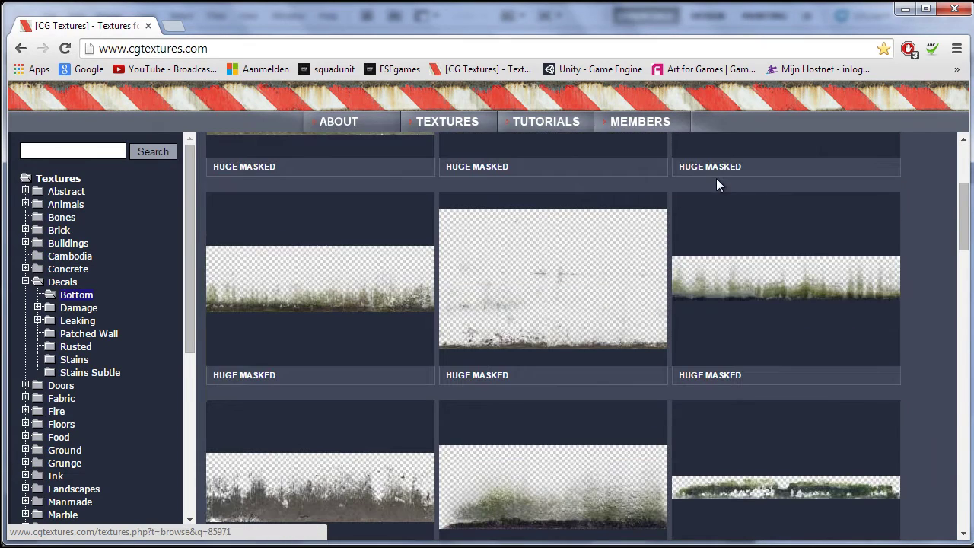
pyautogui.scroll(-2, 717, 178)
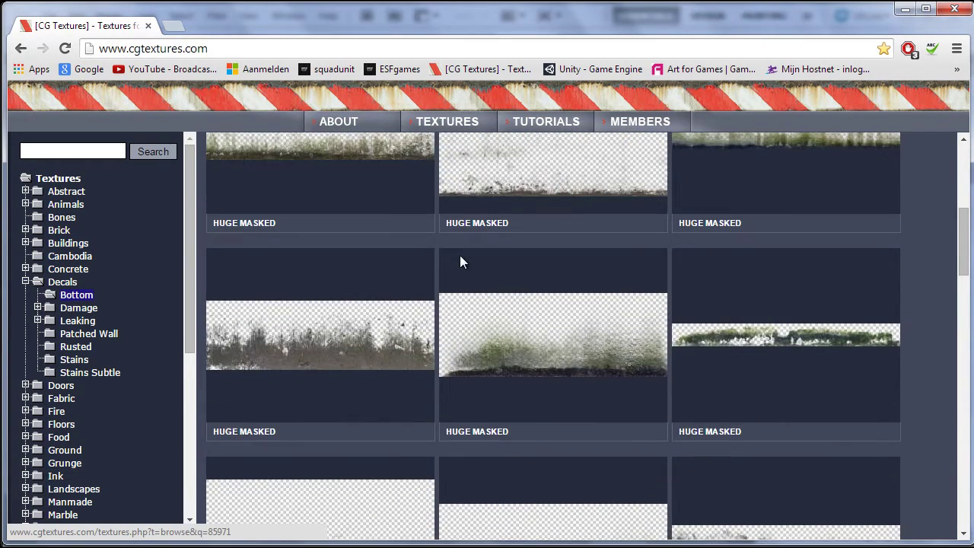
pyautogui.click(371, 326)
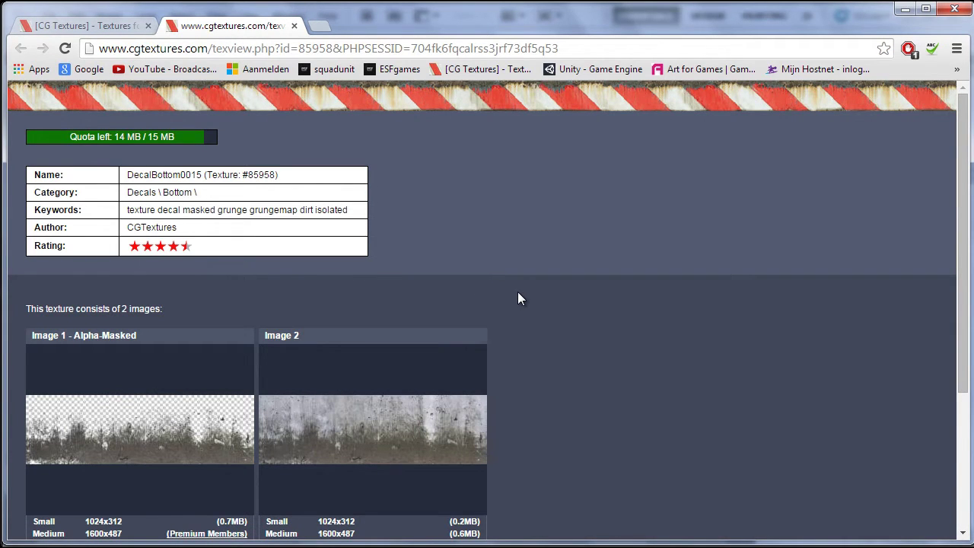
# Download the small 1024x312 version of the alpha-masked image.
pyautogui.scroll(-2, 517, 298)
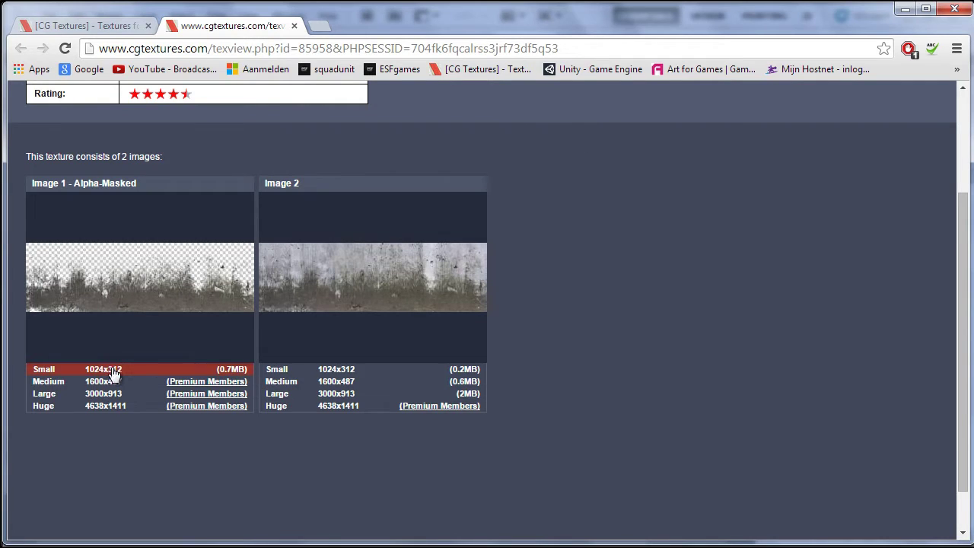
pyautogui.scroll(2, 111, 373)
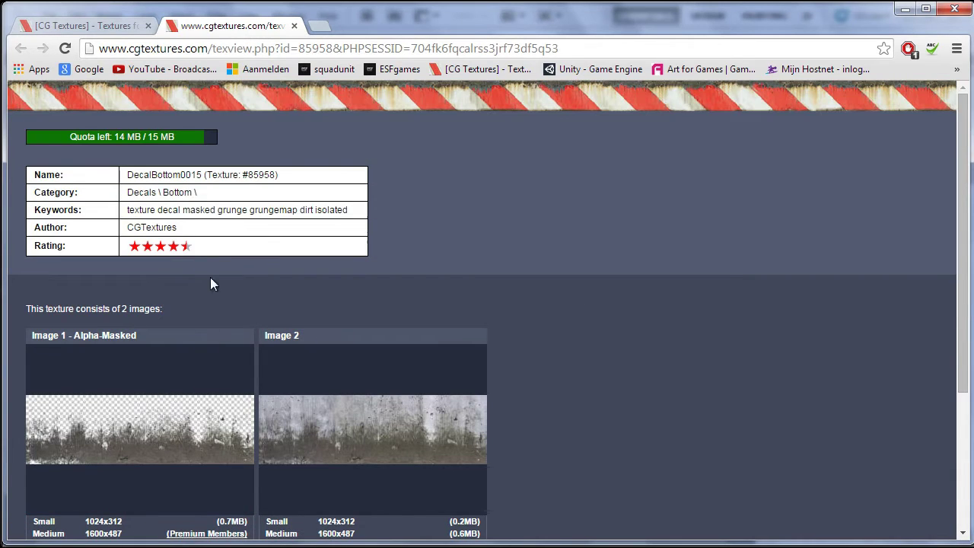
pyautogui.scroll(-3, 190, 245)
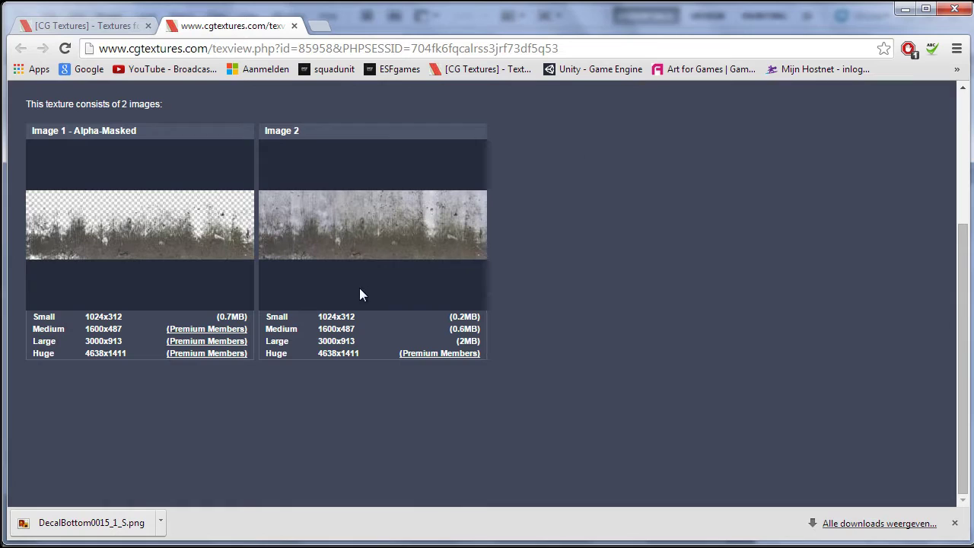
# Switch to Photoshop and create a 1024 x 1024 pixel RGB document at 72 pixels/inch with a transparent background.
pyautogui.click(161, 547)
pyautogui.click(161, 509)
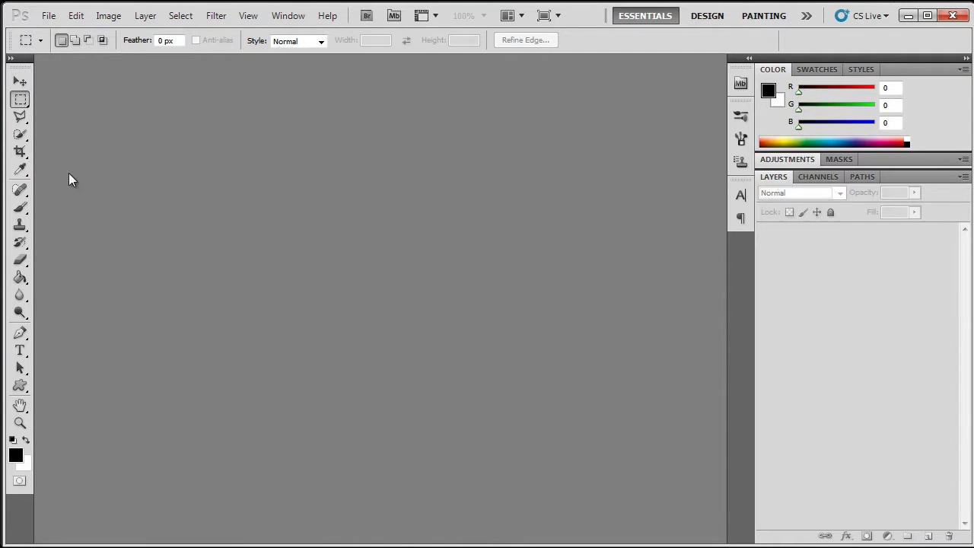
pyautogui.click(48, 15)
pyautogui.click(57, 31)
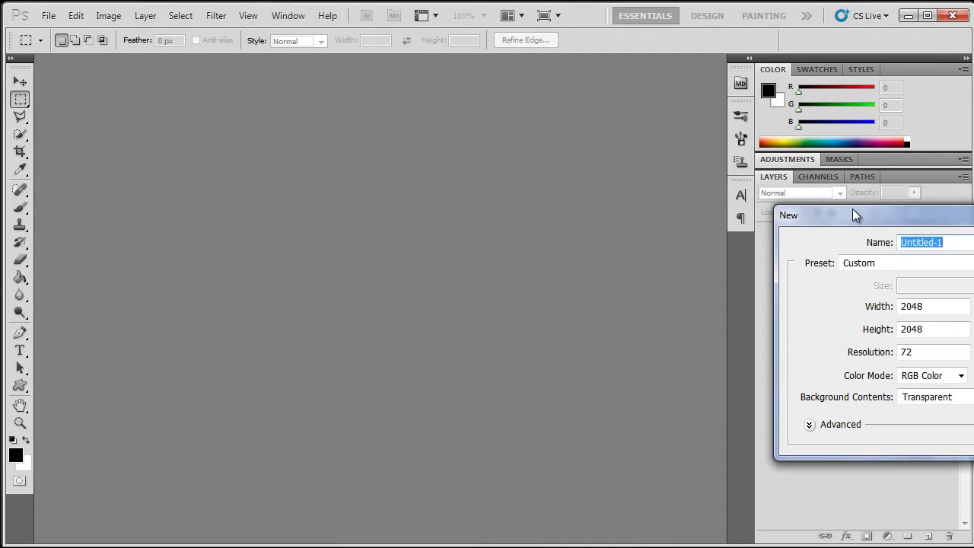
pyautogui.moveTo(852, 215); pyautogui.dragTo(359, 116)
pyautogui.moveTo(459, 206); pyautogui.dragTo(262, 186)
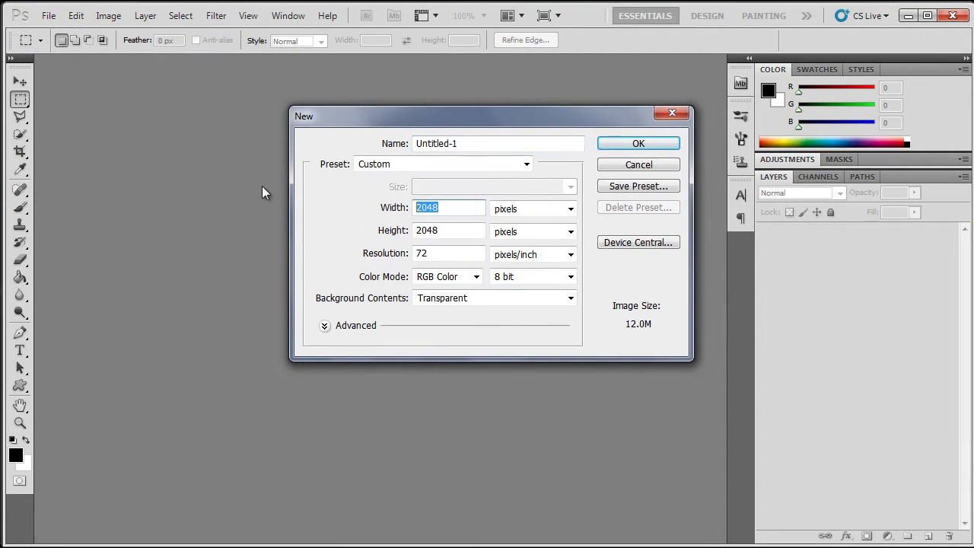
pyautogui.write('1024')
pyautogui.press('Tab')
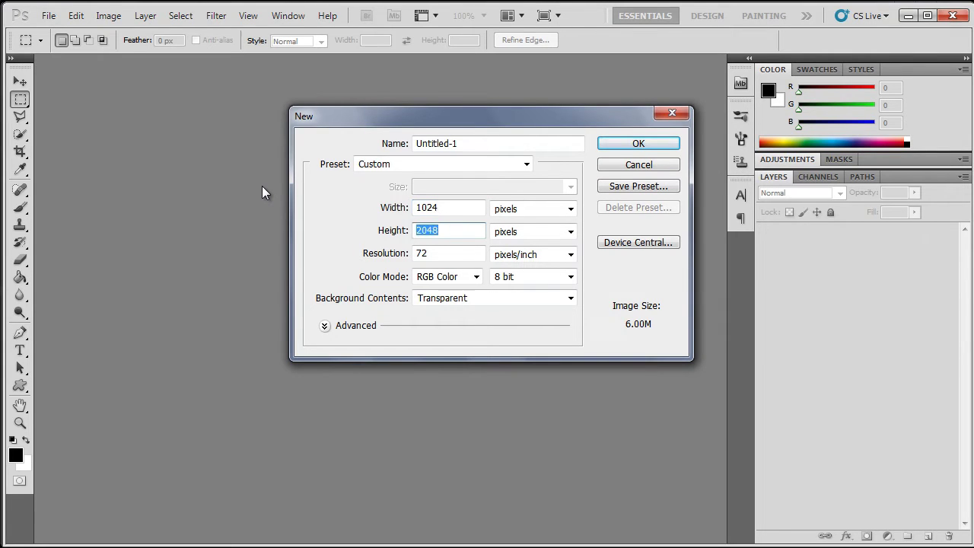
pyautogui.write('1024')
pyautogui.click(639, 142)
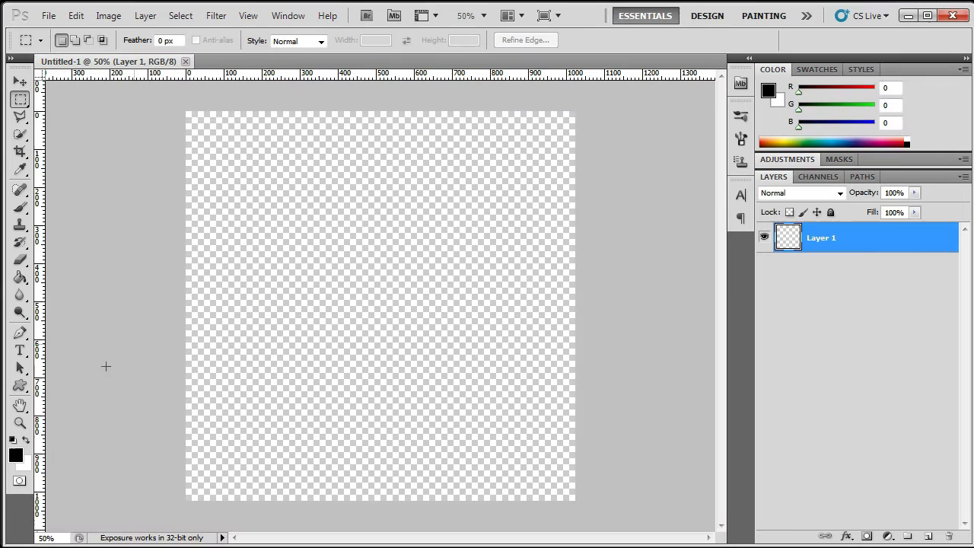
# Place the downloaded DecalBottom0015_1_S.png from Chrome into the new document at its original size.
pyautogui.click(144, 488)
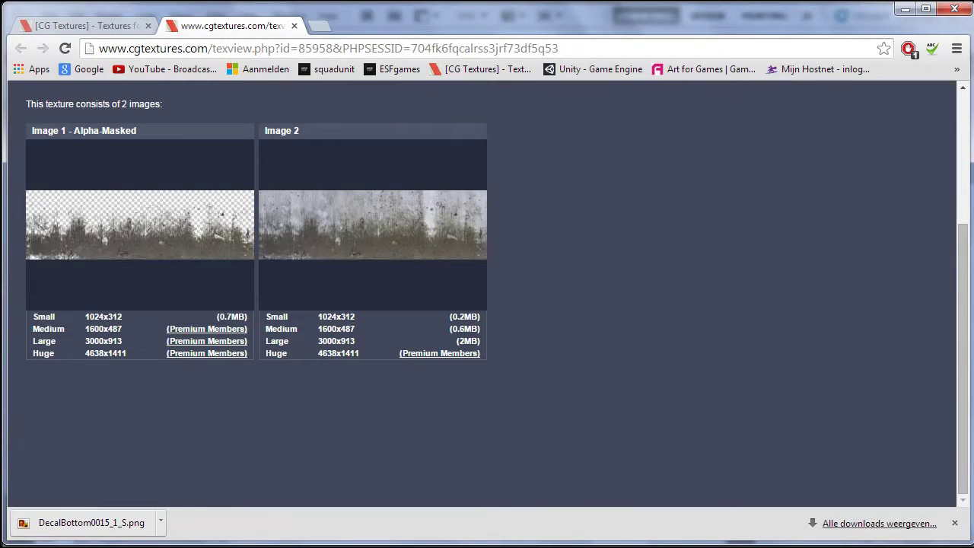
pyautogui.moveTo(124, 526); pyautogui.dragTo(415, 220)
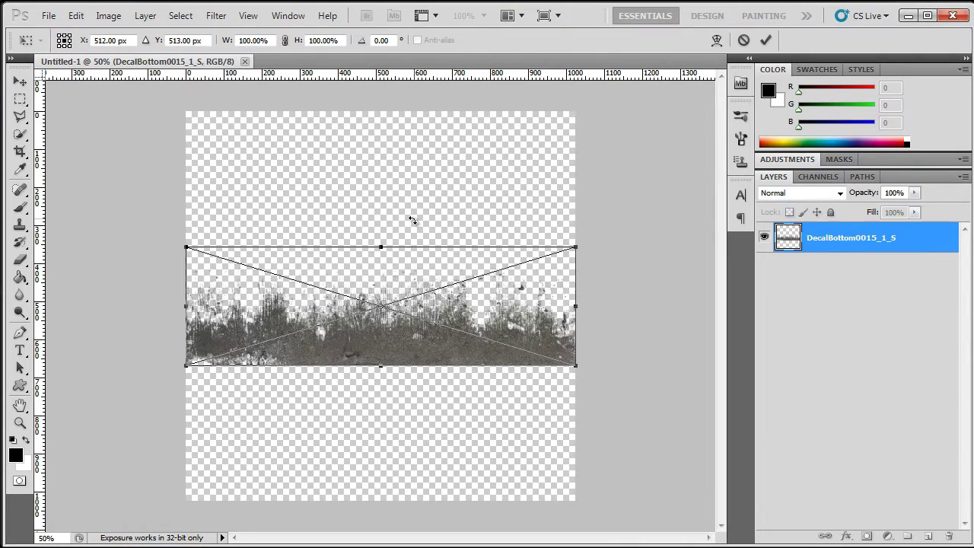
pyautogui.click(766, 40)
pyautogui.keyDown('alt'); pyautogui.scroll(4, 211, 274); pyautogui.keyUp('alt')
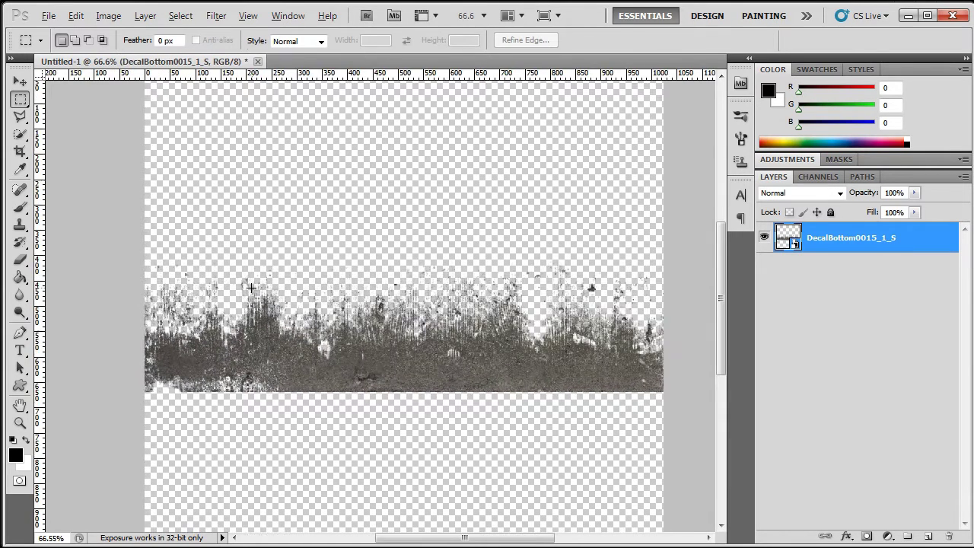
pyautogui.keyDown('alt'); pyautogui.scroll(-4, 487, 286); pyautogui.keyUp('alt')
pyautogui.keyDown('alt'); pyautogui.scroll(1, 537, 288); pyautogui.keyUp('alt')
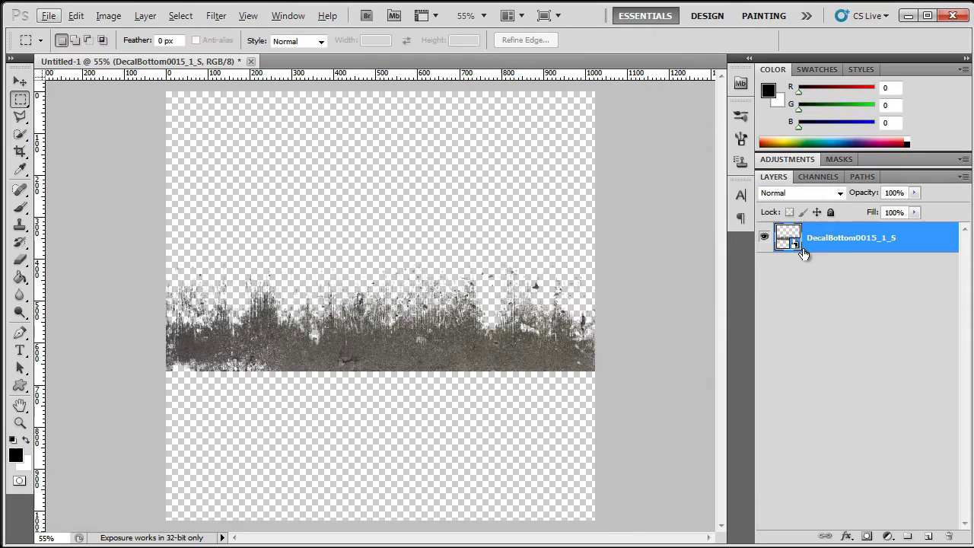
# Rasterize the DecalBottom0015_1_S smart object layer.
pyautogui.rightClick(848, 243)
pyautogui.click(765, 336)
pyautogui.hotkey('ctrl', '-')
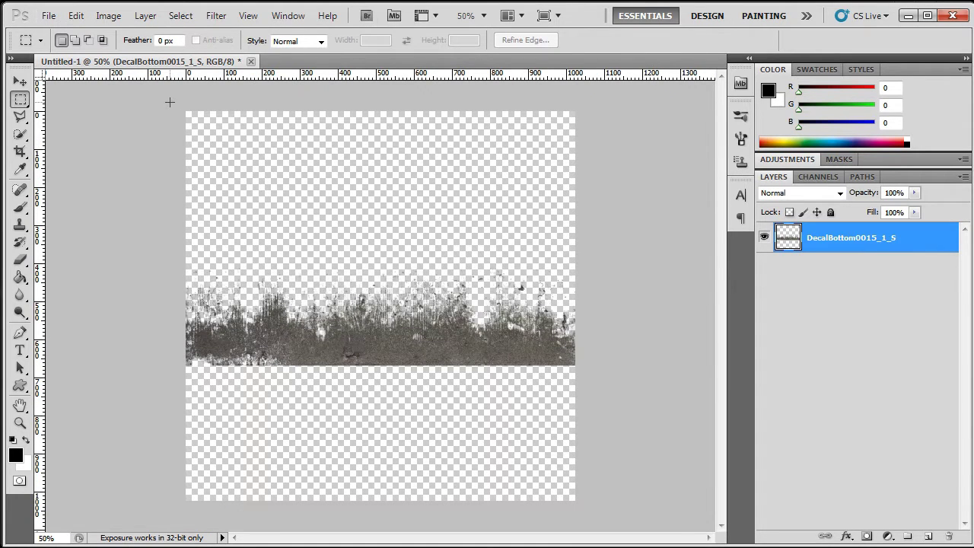
# Select the whole canvas and nudge the layer with the Move tool so the selection shrinks to the decal's pixels.
pyautogui.hotkey('ctrl', 'a')
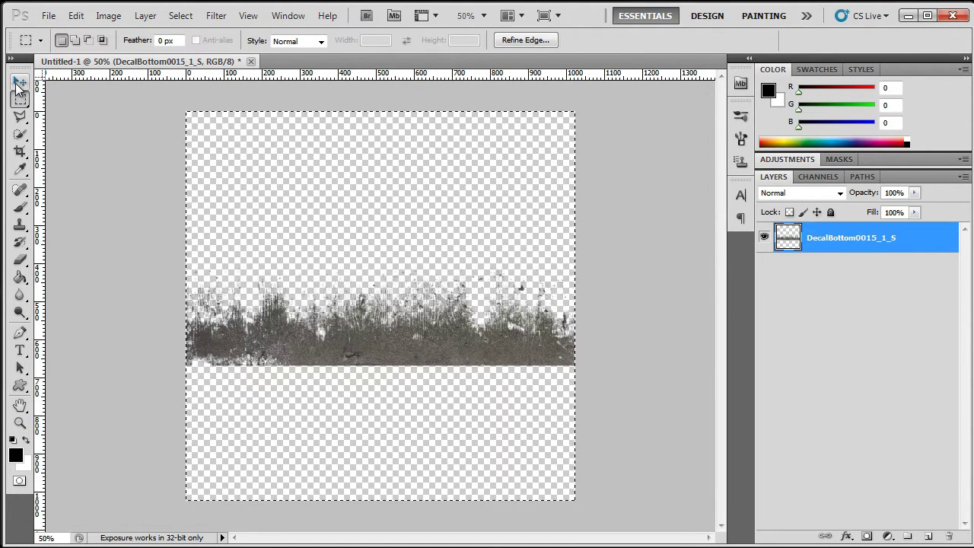
pyautogui.click(20, 81)
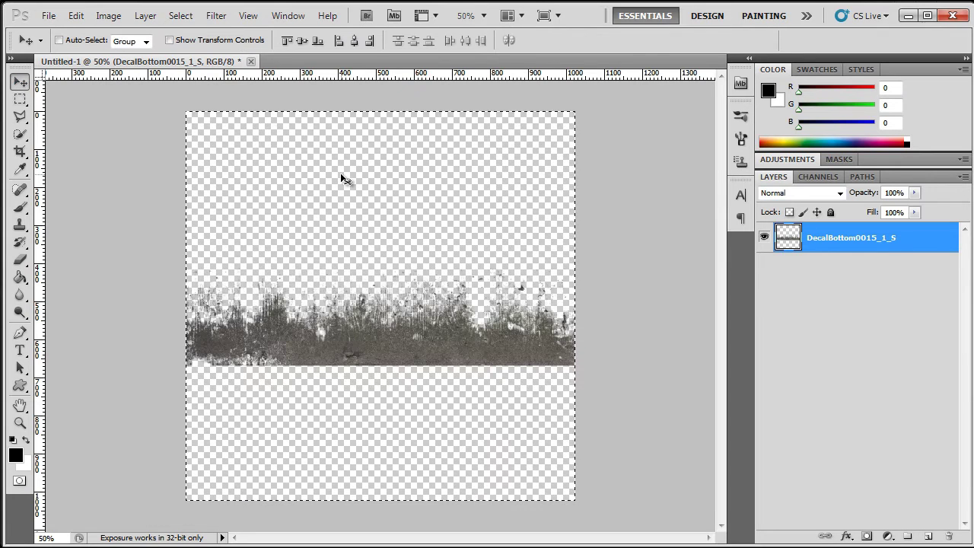
pyautogui.press('Up')
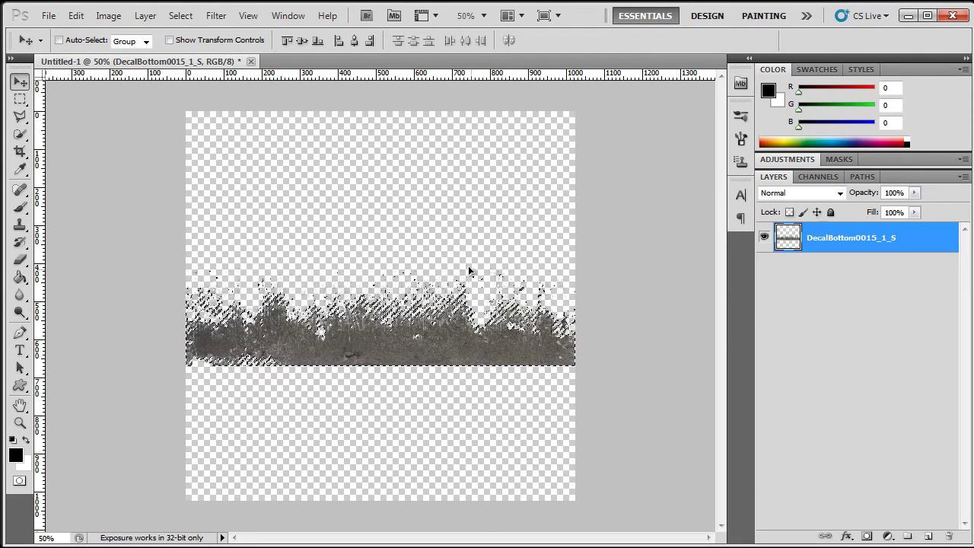
# Save the decal selection as a new channel named "alpha".
pyautogui.click(185, 18)
pyautogui.click(210, 297)
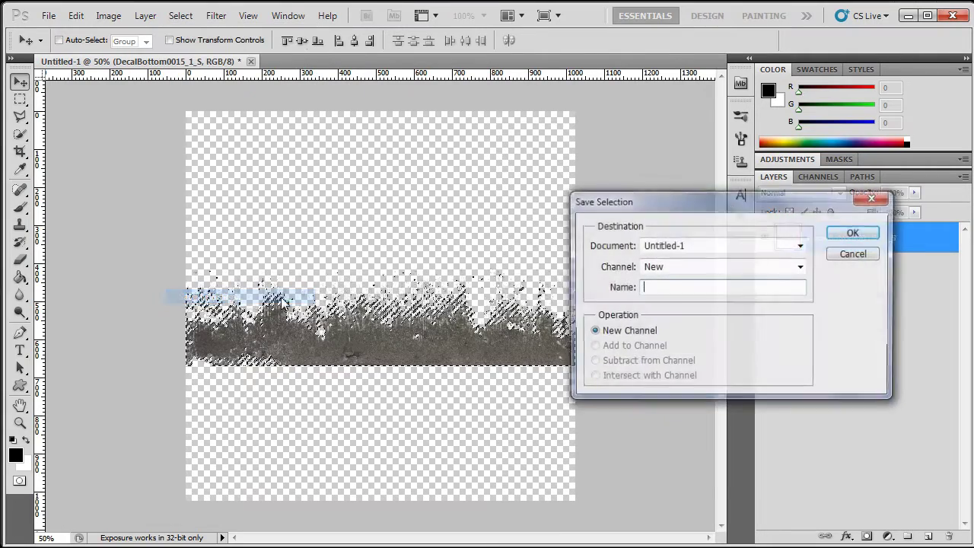
pyautogui.write('alpha')
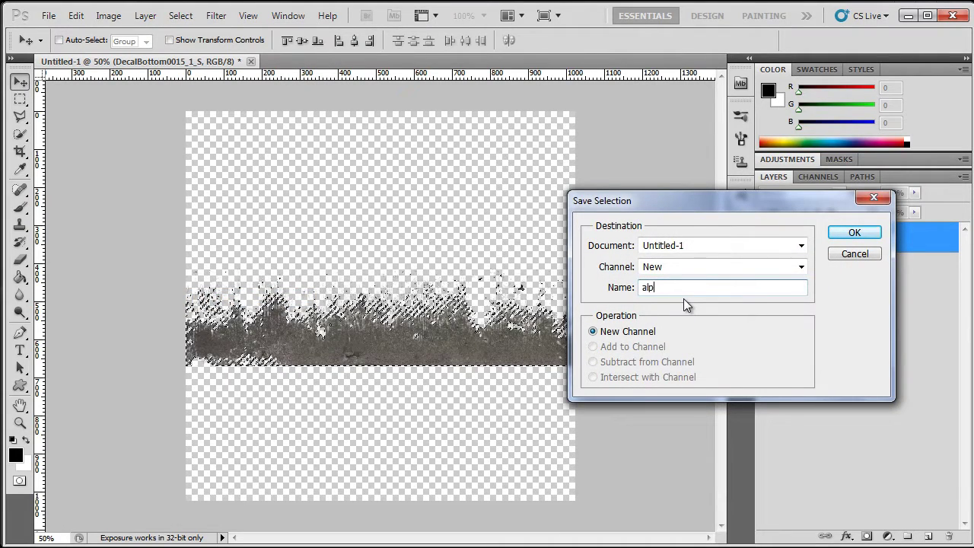
pyautogui.click(850, 231)
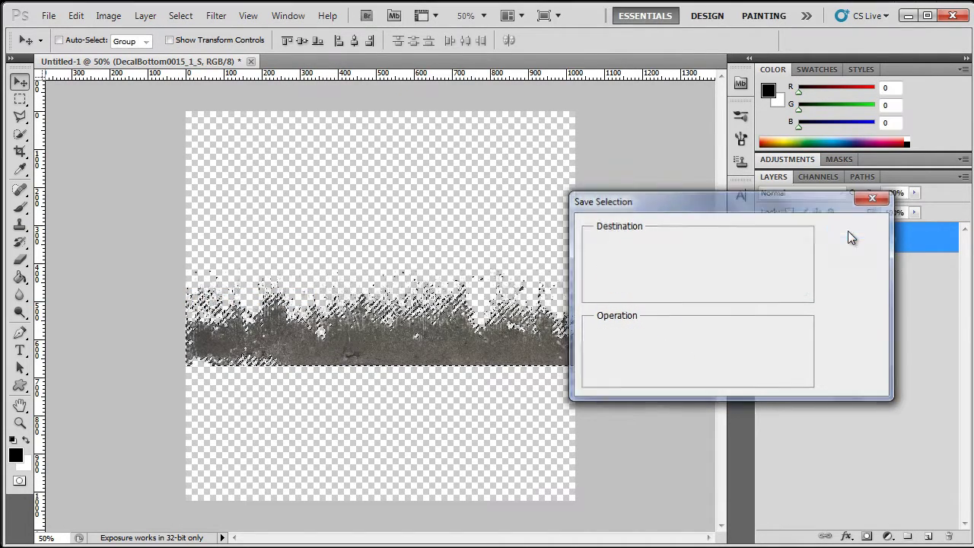
# Display the alpha channel on its own with the selection cleared, and briefly compare it with the RGB image.
pyautogui.click(828, 176)
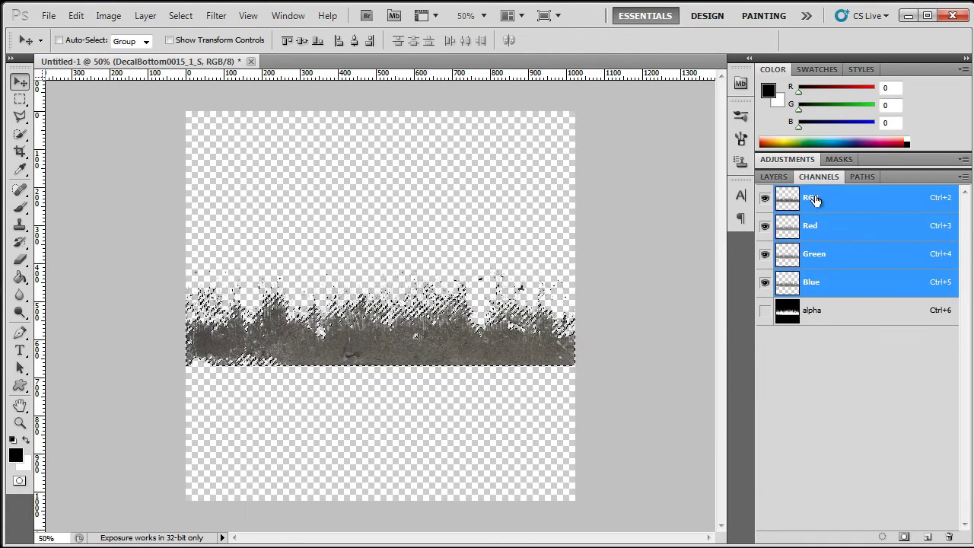
pyautogui.click(821, 313)
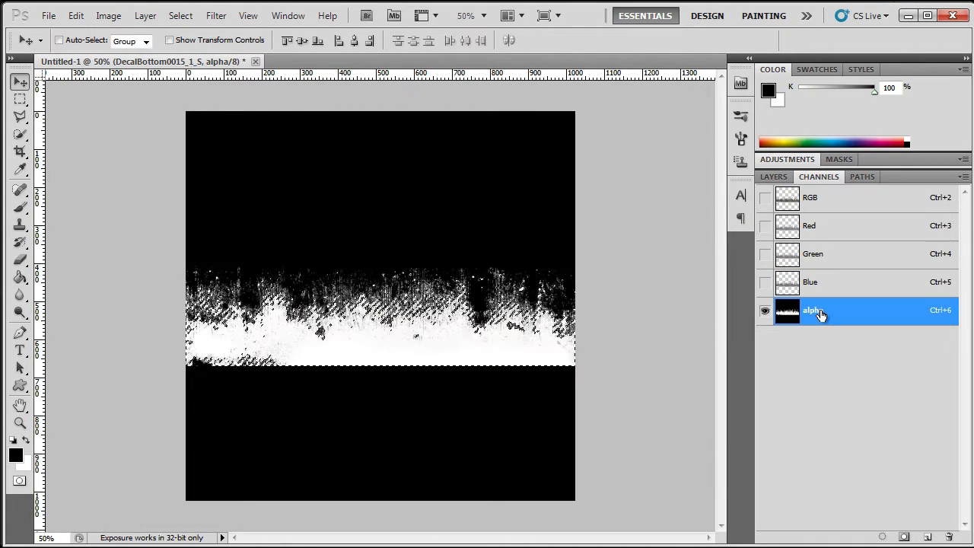
pyautogui.click(21, 100)
pyautogui.hotkey('ctrl', 'd')
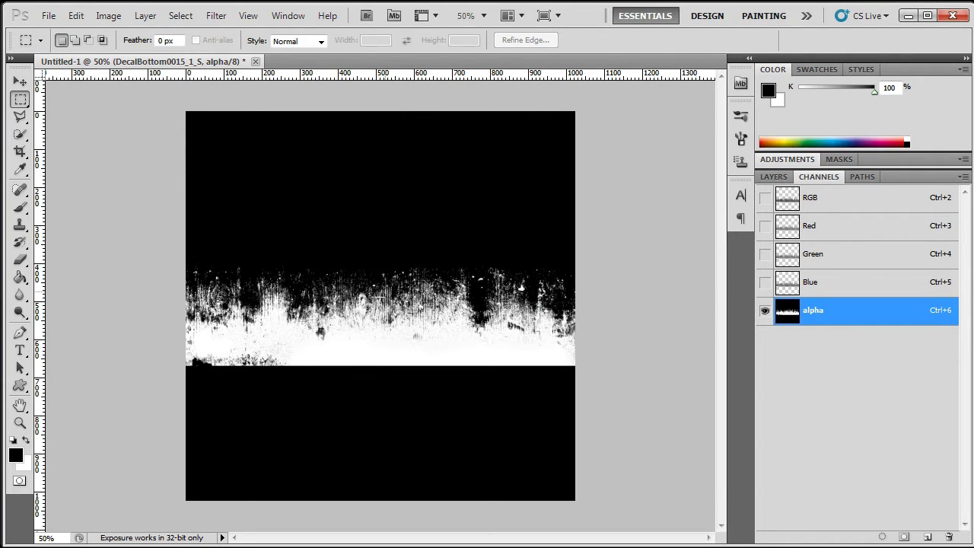
pyautogui.click(765, 198)
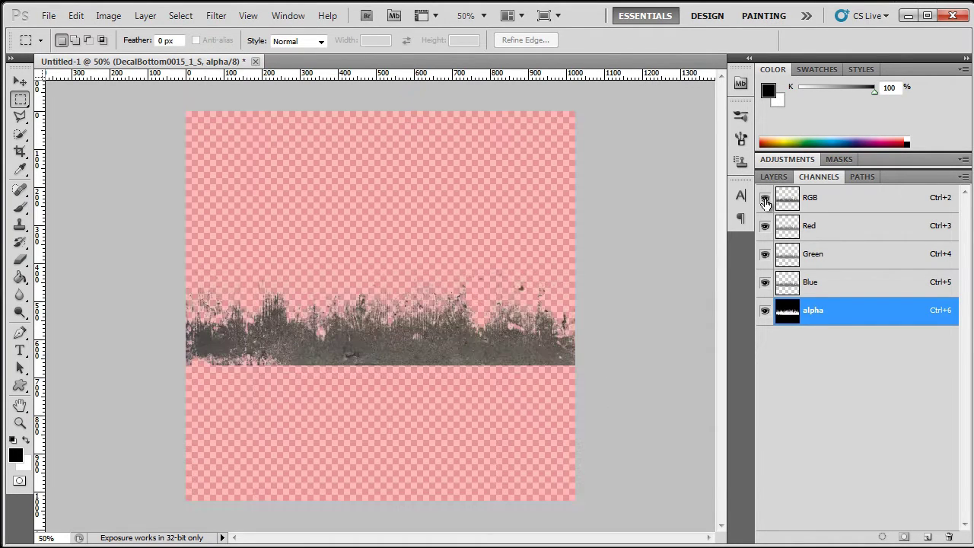
pyautogui.click(765, 198)
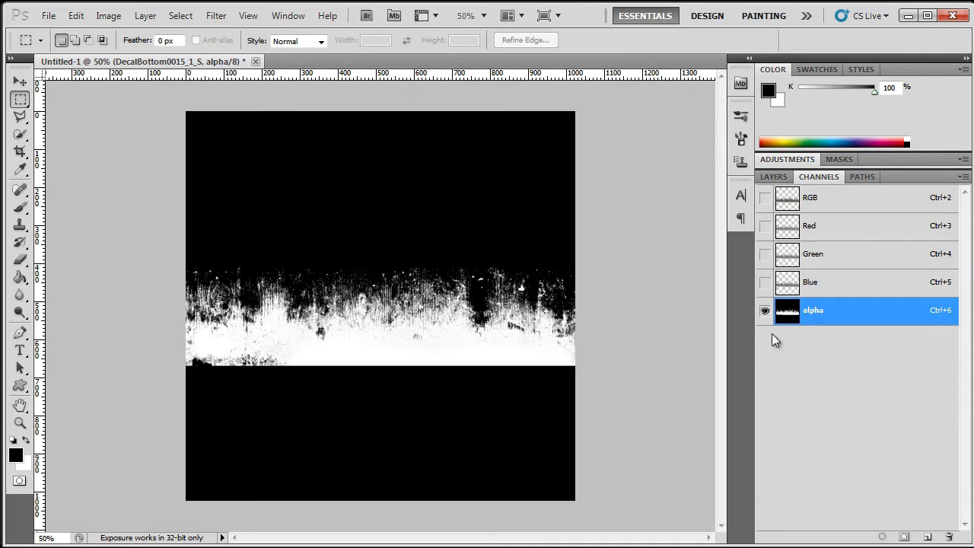
# Restore the RGB channels, then add a black Solid Color fill layer beneath the DecalBottom0015_1_S layer.
pyautogui.click(829, 204)
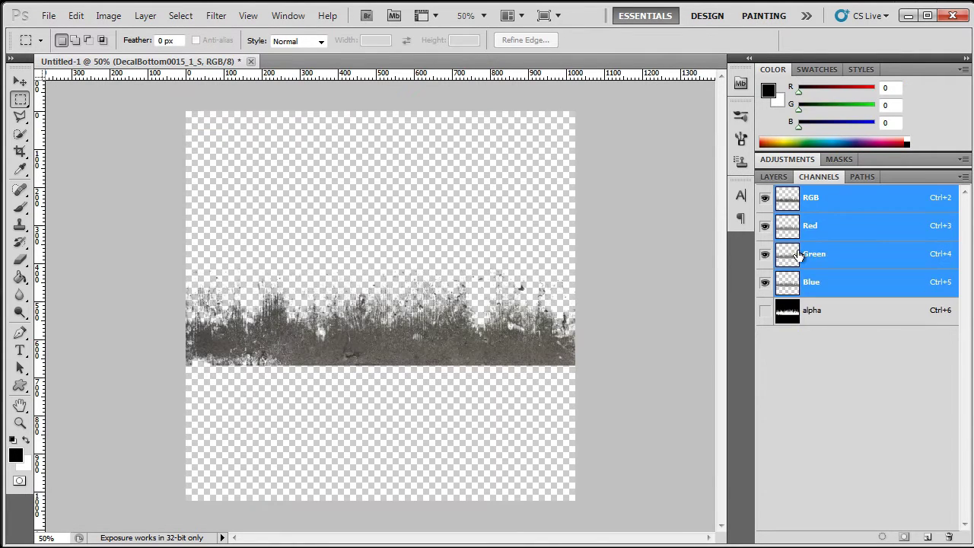
pyautogui.click(775, 176)
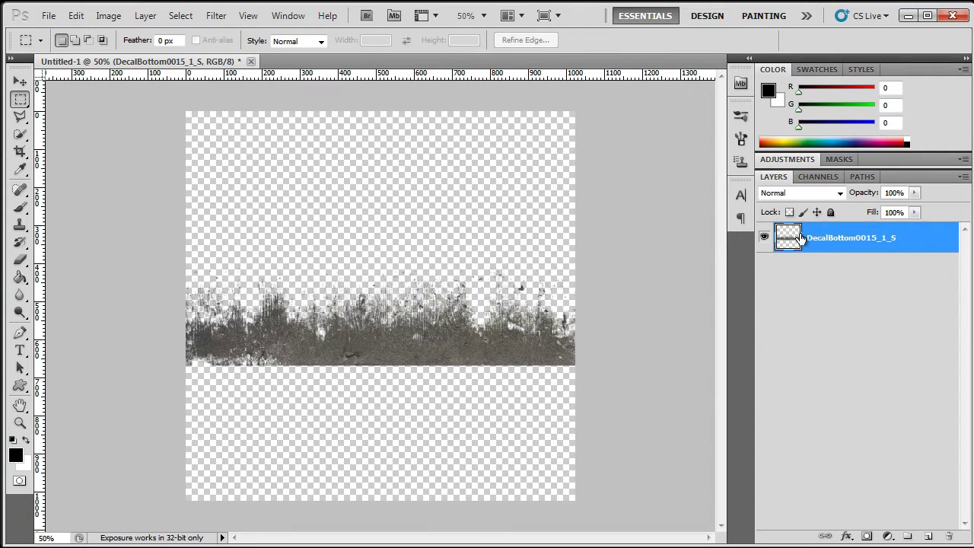
pyautogui.click(888, 537)
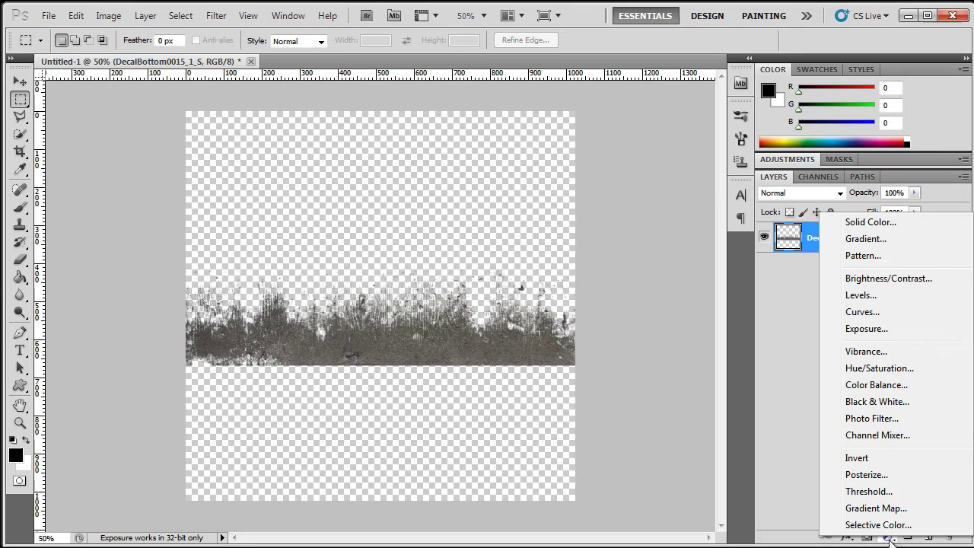
pyautogui.click(868, 222)
pyautogui.moveTo(910, 156); pyautogui.dragTo(716, 154)
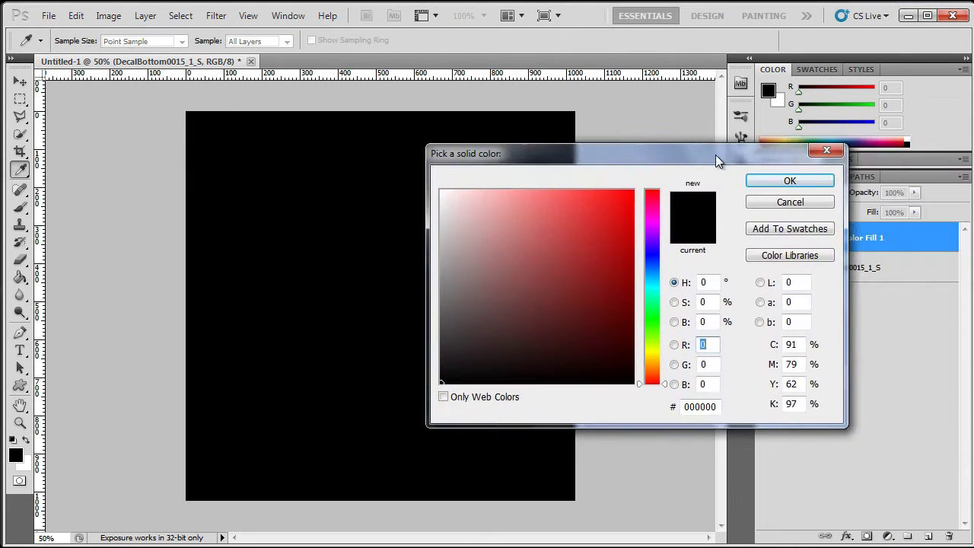
pyautogui.click(788, 182)
pyautogui.moveTo(859, 244); pyautogui.dragTo(862, 280)
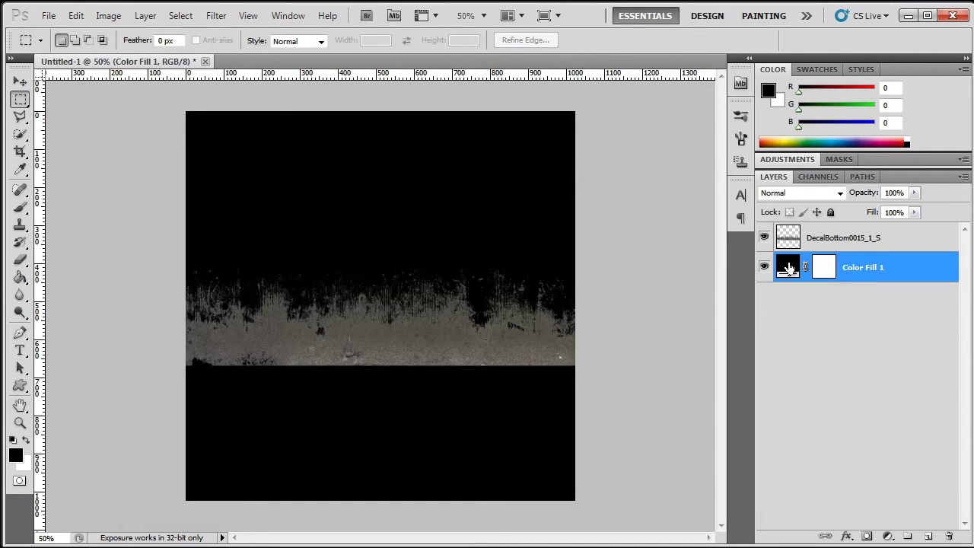
# Recolor the fill layer with a grey-brown sampled from the decal in the image, 66605b.
pyautogui.doubleClick(788, 268)
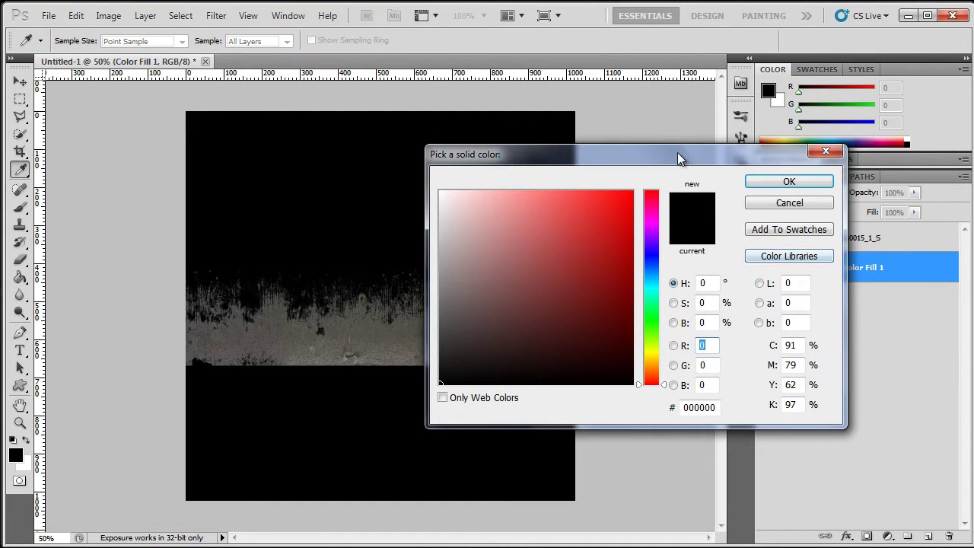
pyautogui.moveTo(678, 157); pyautogui.dragTo(836, 147)
pyautogui.click(492, 338)
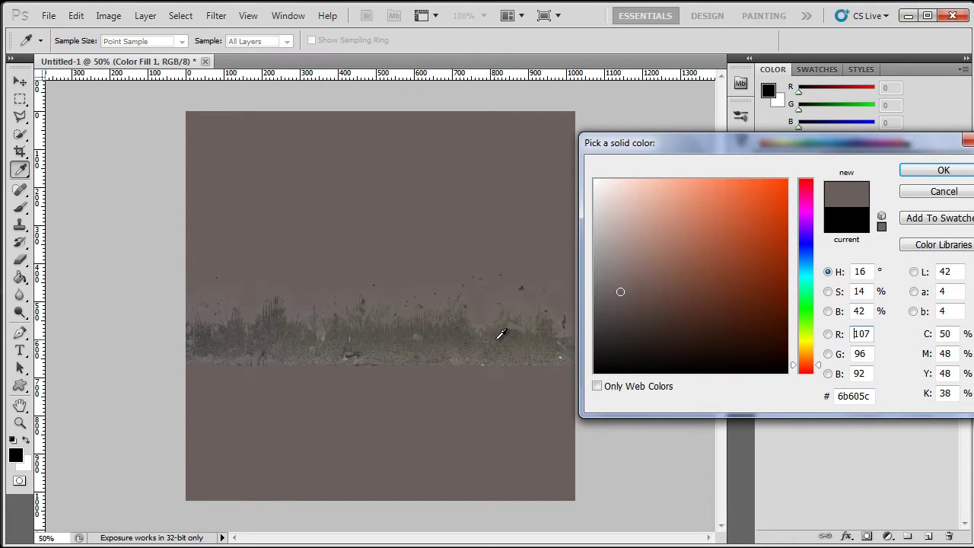
pyautogui.moveTo(484, 334)
pyautogui.mouseDown()
pyautogui.moveTo(463, 342)
pyautogui.moveTo(477, 333)
pyautogui.moveTo(476, 342)
pyautogui.mouseUp()
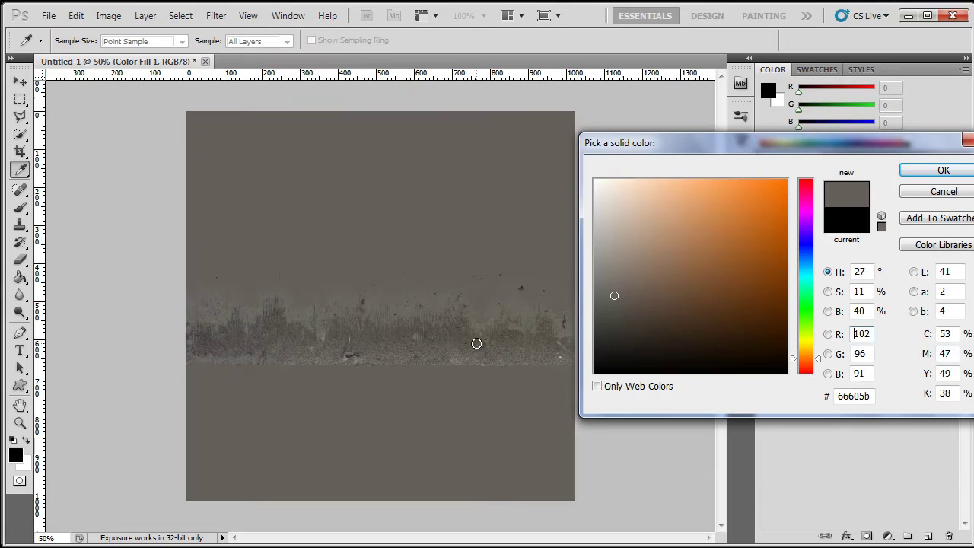
pyautogui.click(922, 167)
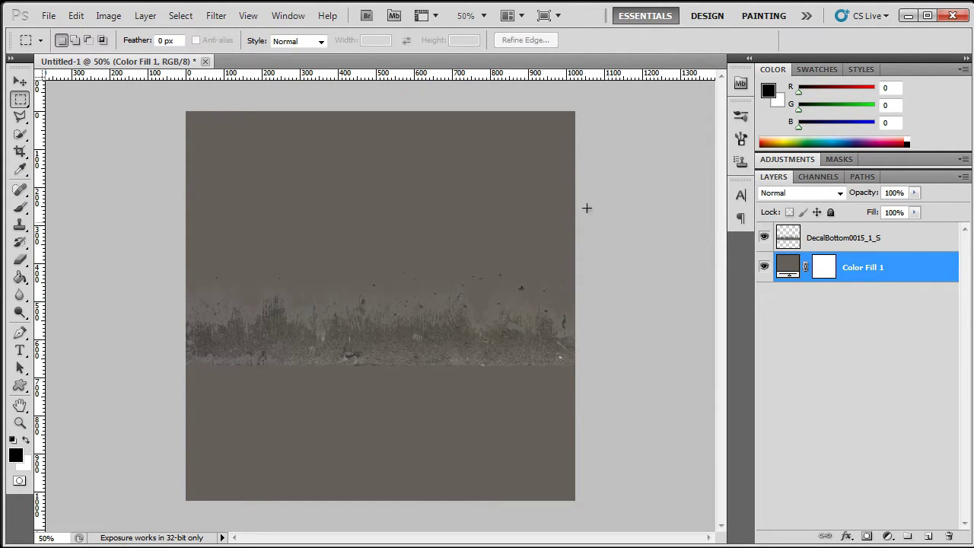
# Begin saving the document under a new name and browse from the Desktop to CRYENGINE, GameSDK, Objects, testing.
pyautogui.click(48, 16)
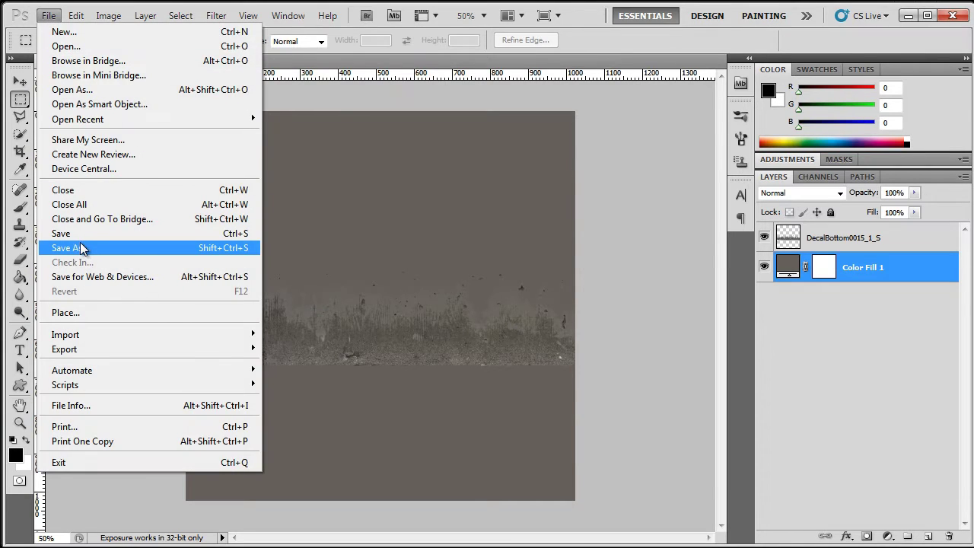
pyautogui.click(80, 242)
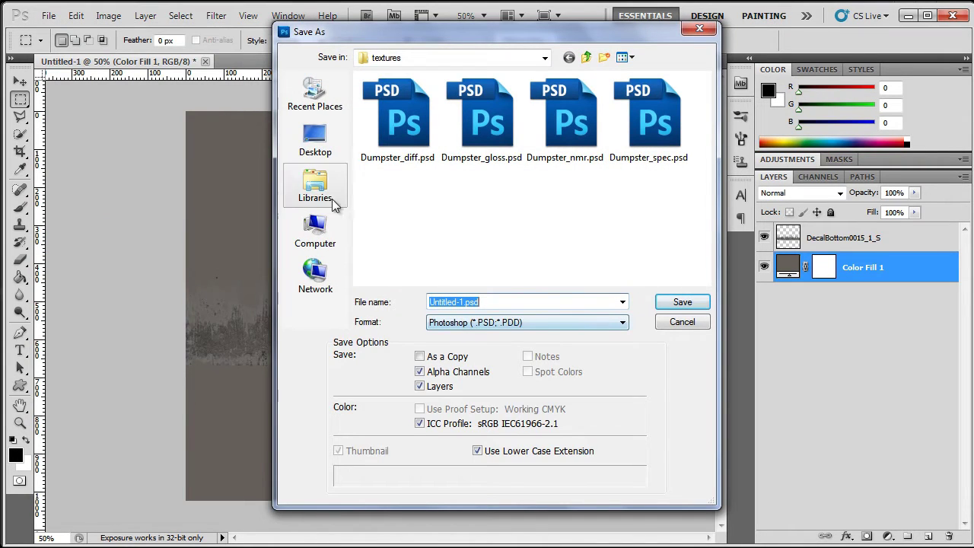
pyautogui.click(324, 136)
pyautogui.doubleClick(467, 208)
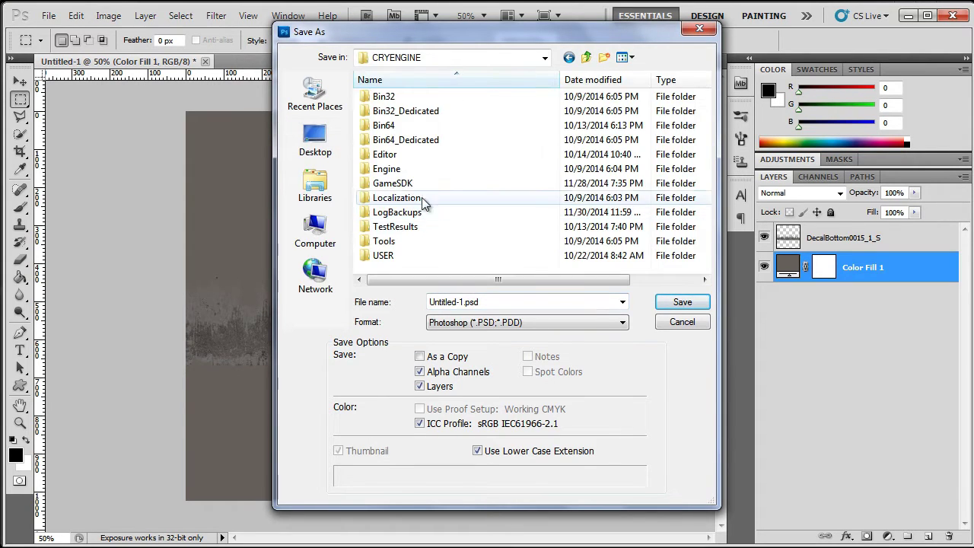
pyautogui.doubleClick(411, 181)
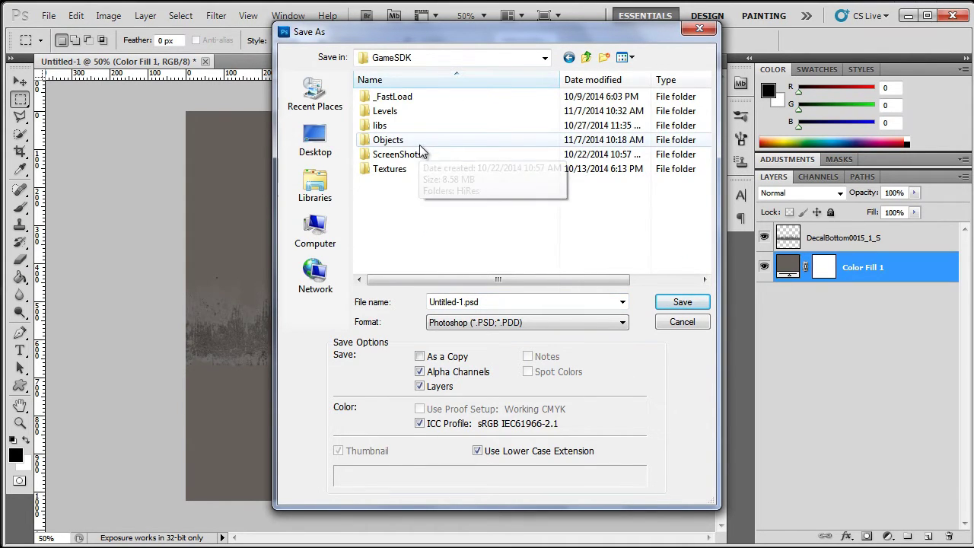
pyautogui.doubleClick(419, 143)
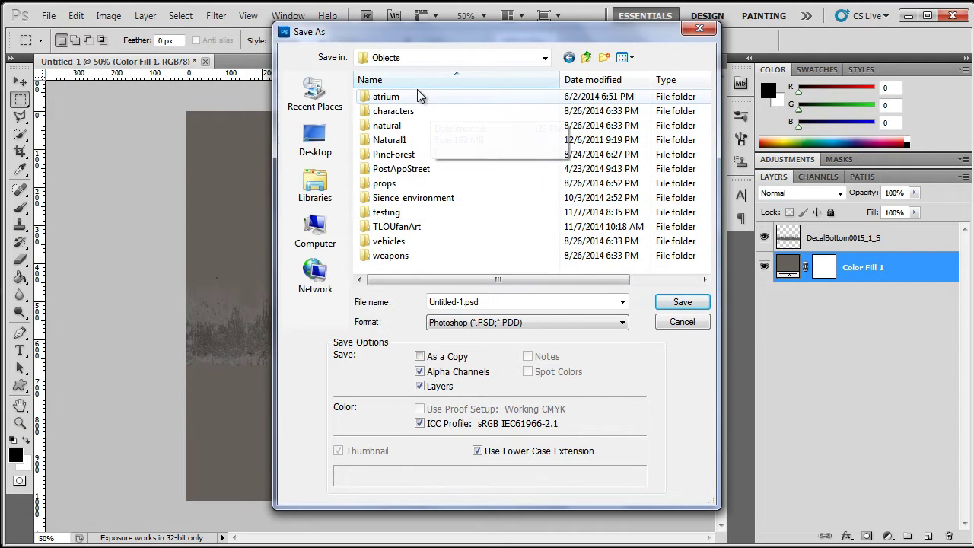
pyautogui.doubleClick(412, 213)
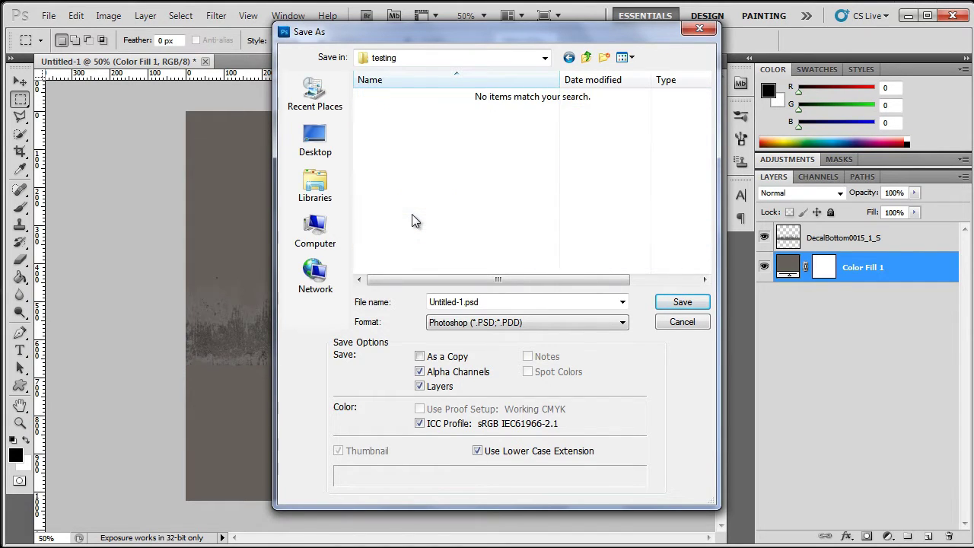
# Save the texture as Decal_bottom1 in the CryTIFPlugin format with its alpha channel included.
pyautogui.doubleClick(495, 302)
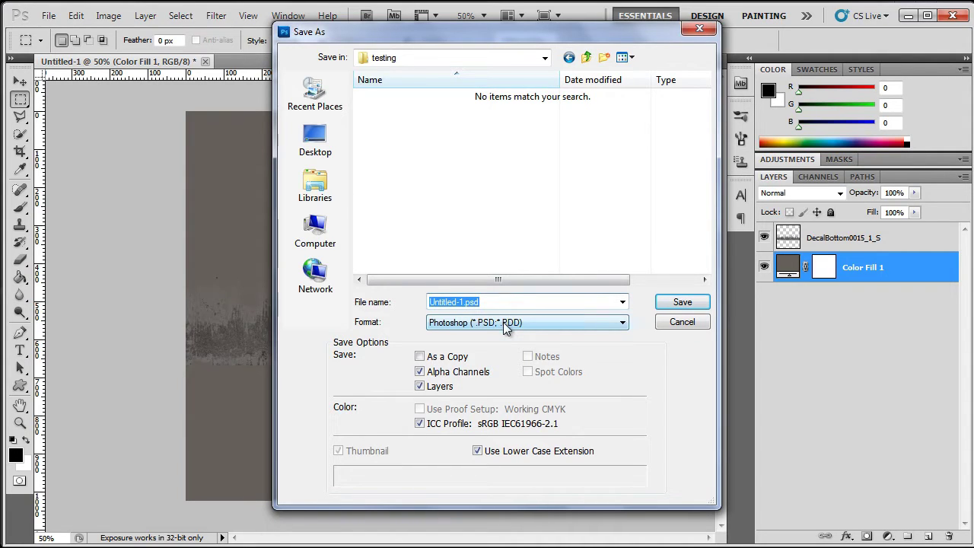
pyautogui.write('De')
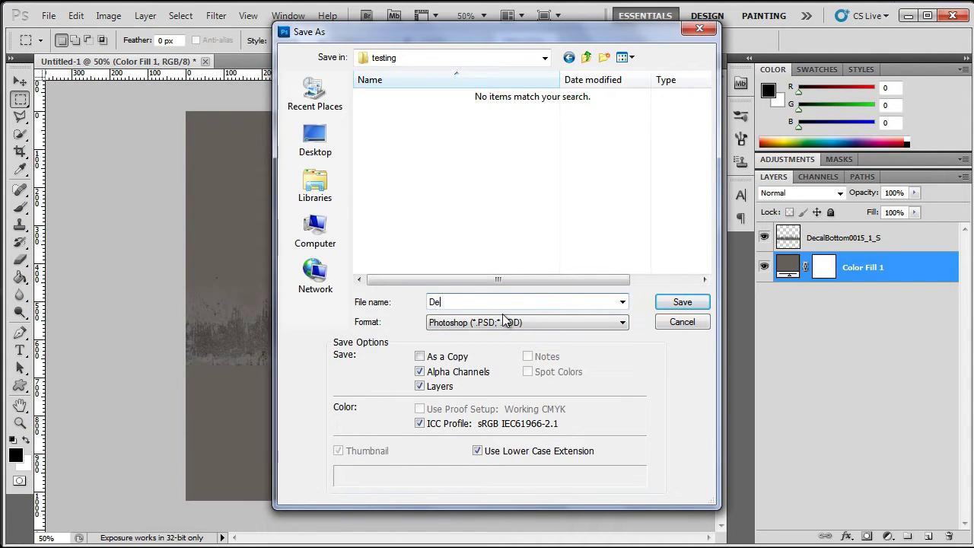
pyautogui.write('cal_bottom1')
pyautogui.click(514, 323)
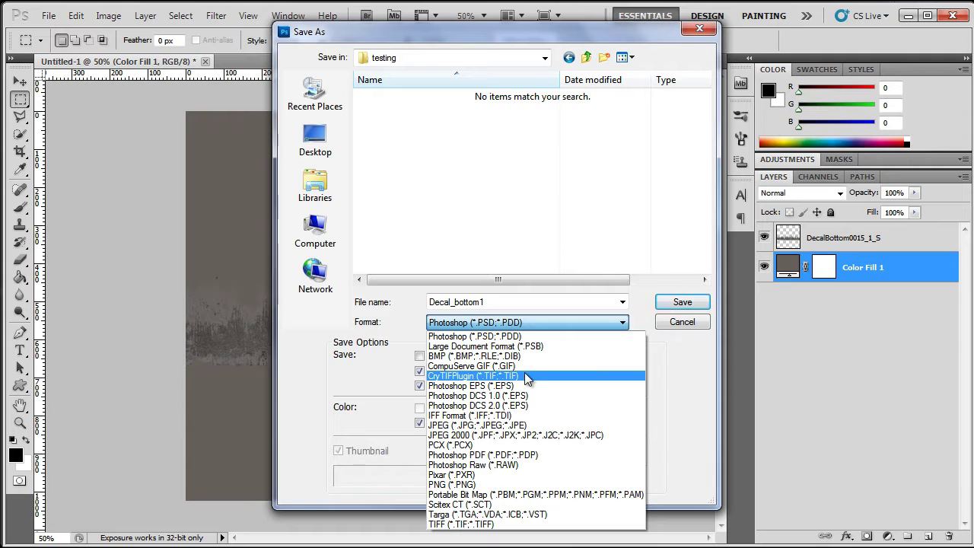
pyautogui.click(524, 376)
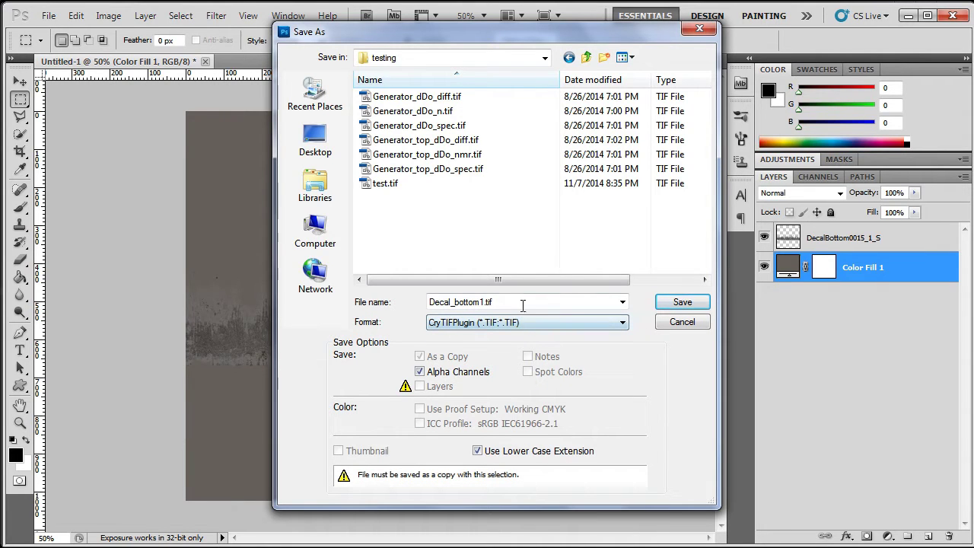
pyautogui.click(667, 304)
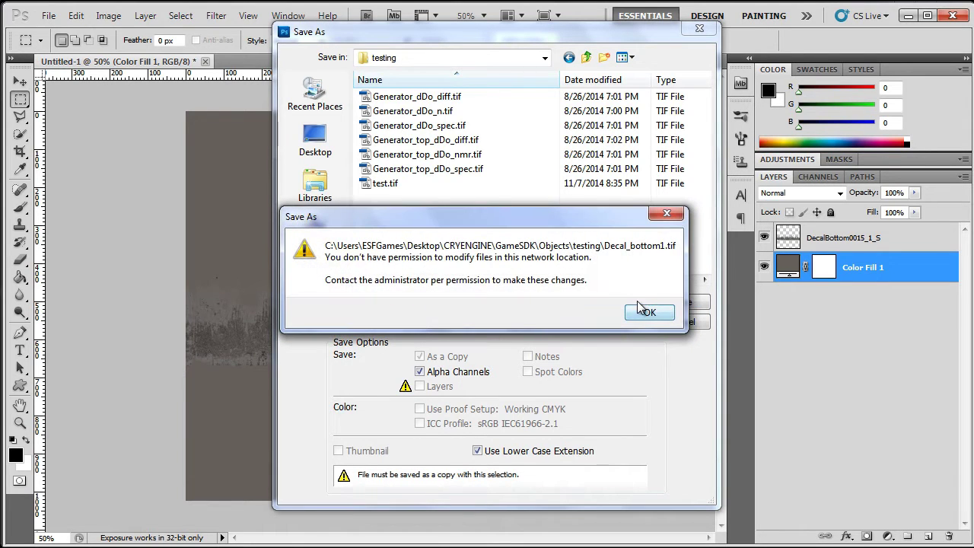
pyautogui.click(647, 312)
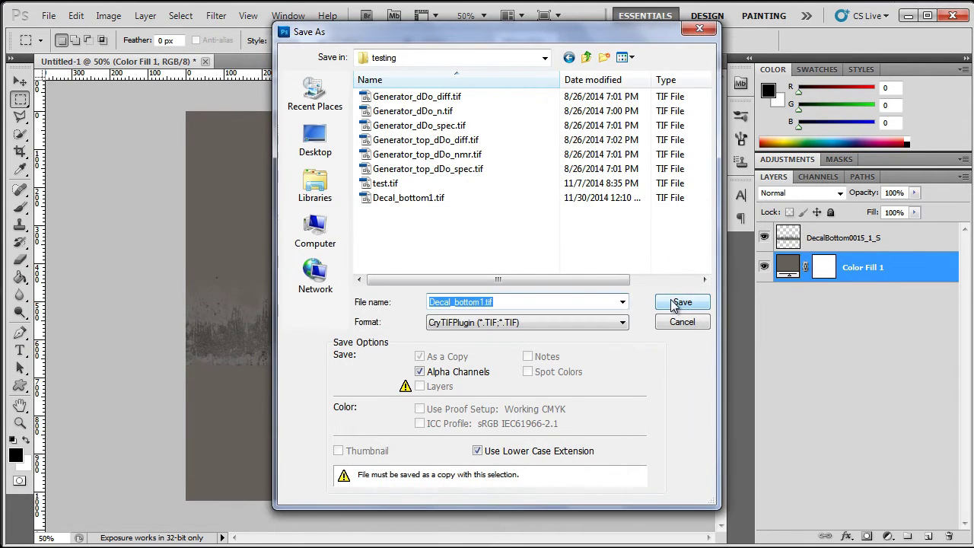
pyautogui.click(674, 303)
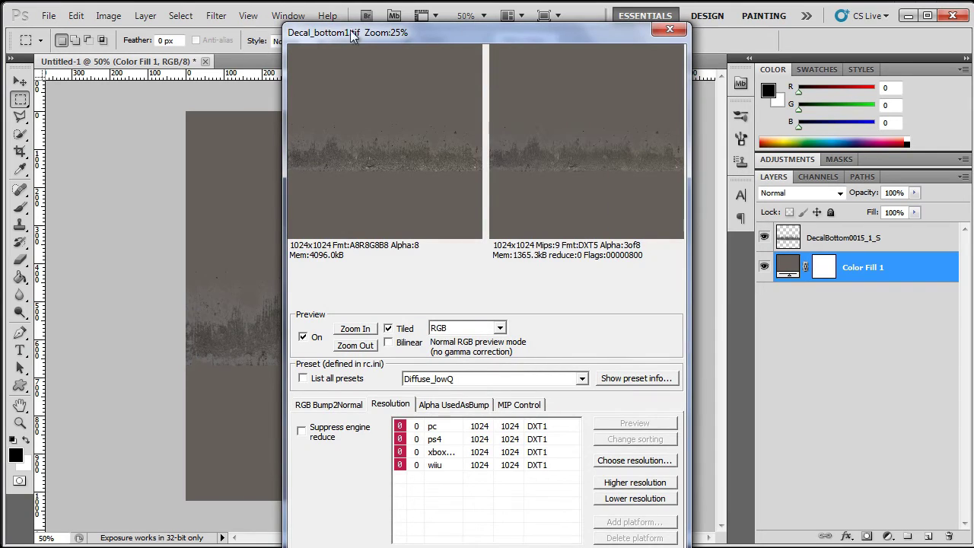
# Preview the texture in RGB Alpha mode and complete the CryTIF export with the Diffuse_lowQ preset.
pyautogui.moveTo(311, 38); pyautogui.dragTo(312, 21)
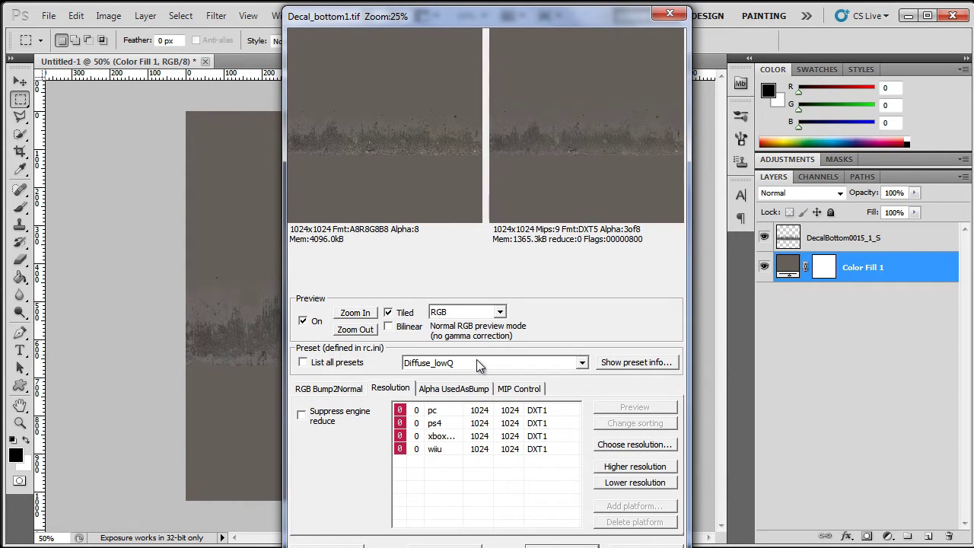
pyautogui.click(500, 313)
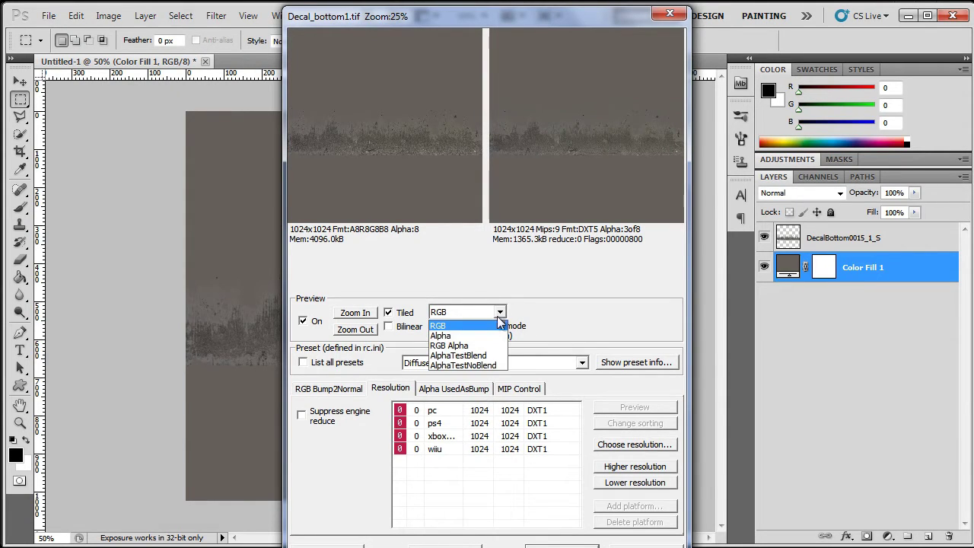
pyautogui.click(482, 344)
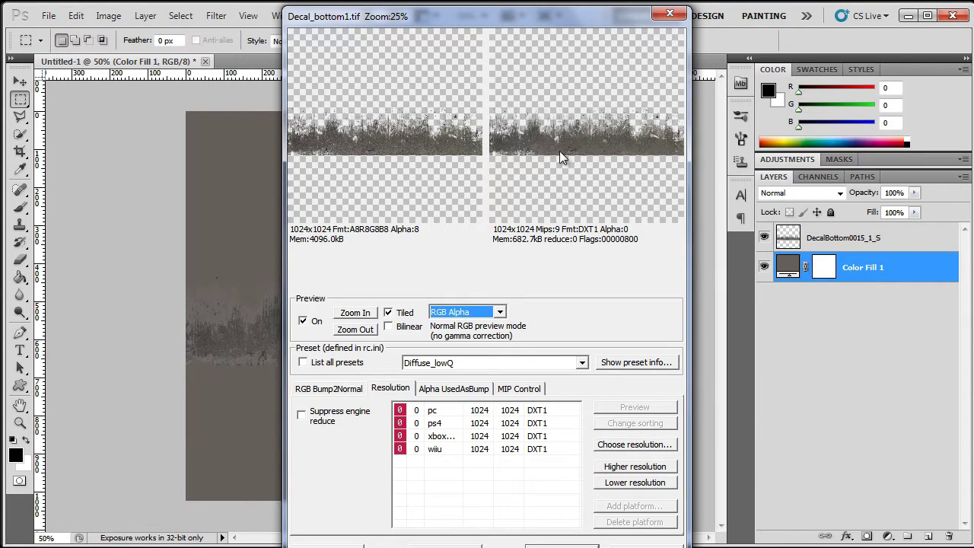
pyautogui.click(562, 546)
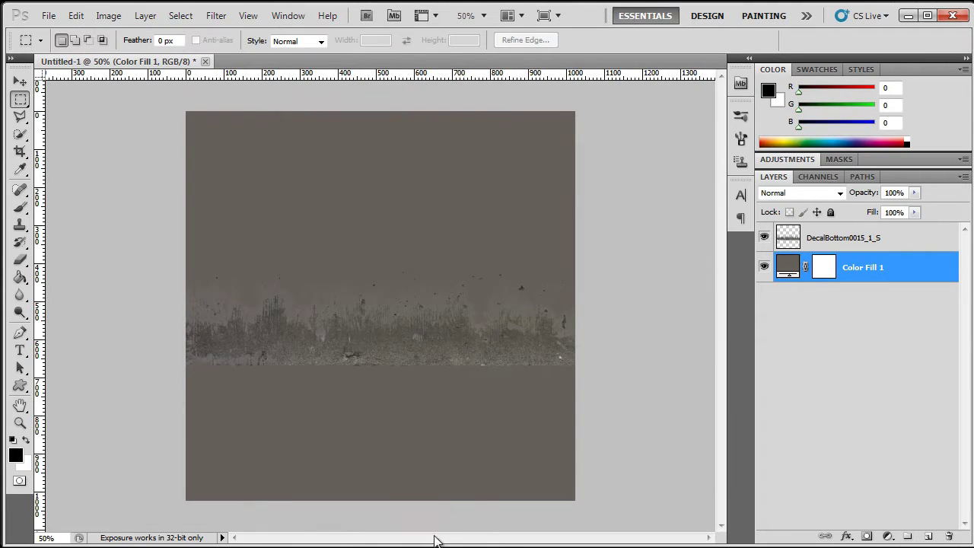
# Switch to CRYENGINE Sandbox and place a new Misc Decal object on the concrete ground.
pyautogui.click(399, 547)
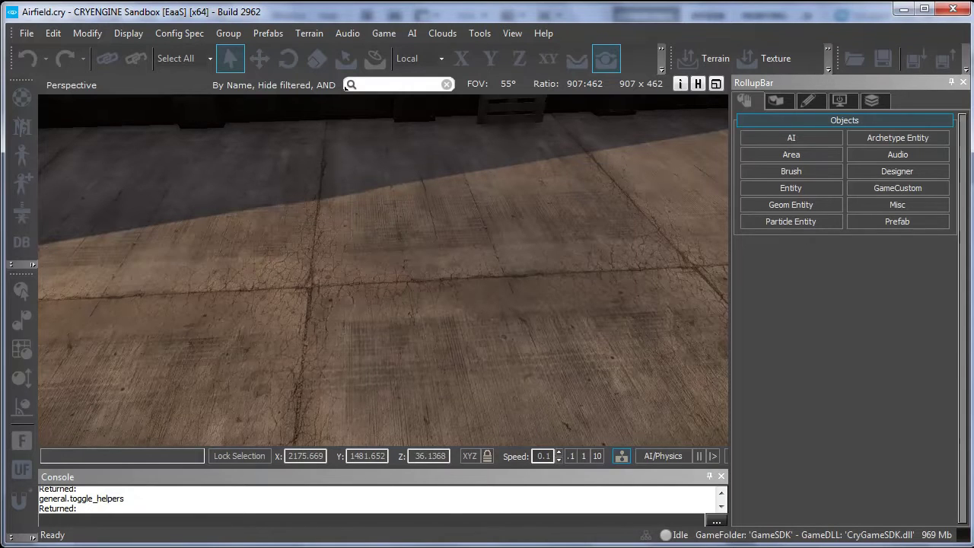
pyautogui.moveTo(333, 311); pyautogui.dragTo(333, 311, button='right')
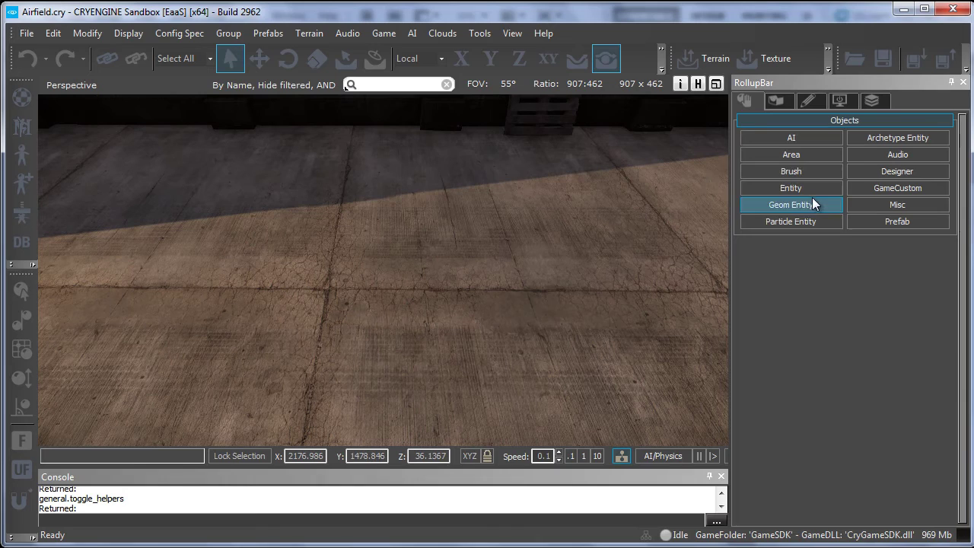
pyautogui.click(883, 203)
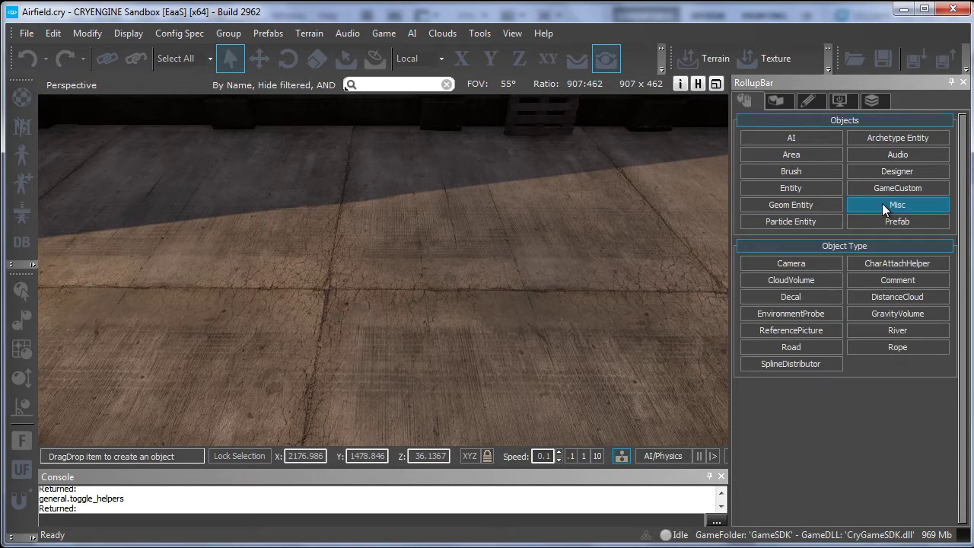
pyautogui.click(795, 299)
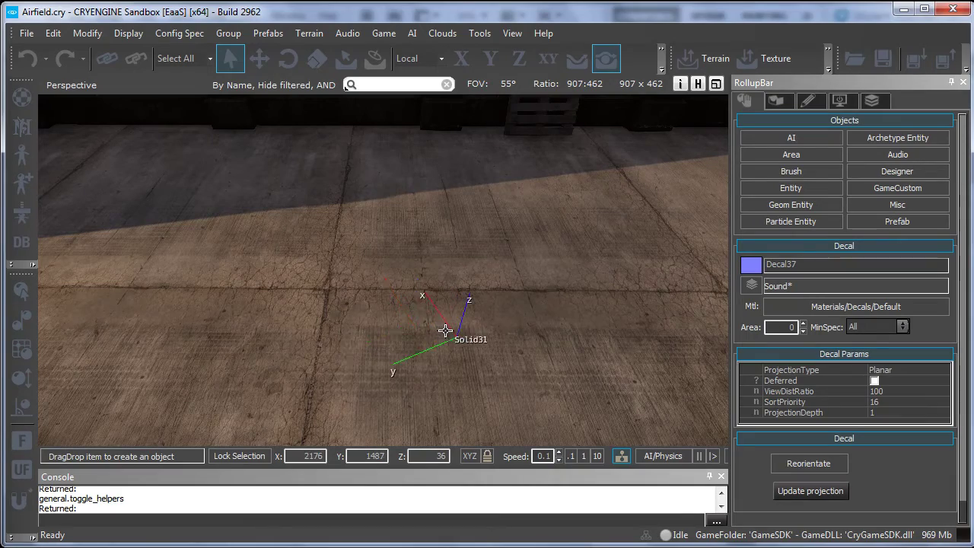
pyautogui.click(445, 328)
# Raise the new decal above the concrete along the Z axis to a height of 36.5.
pyautogui.press('1')
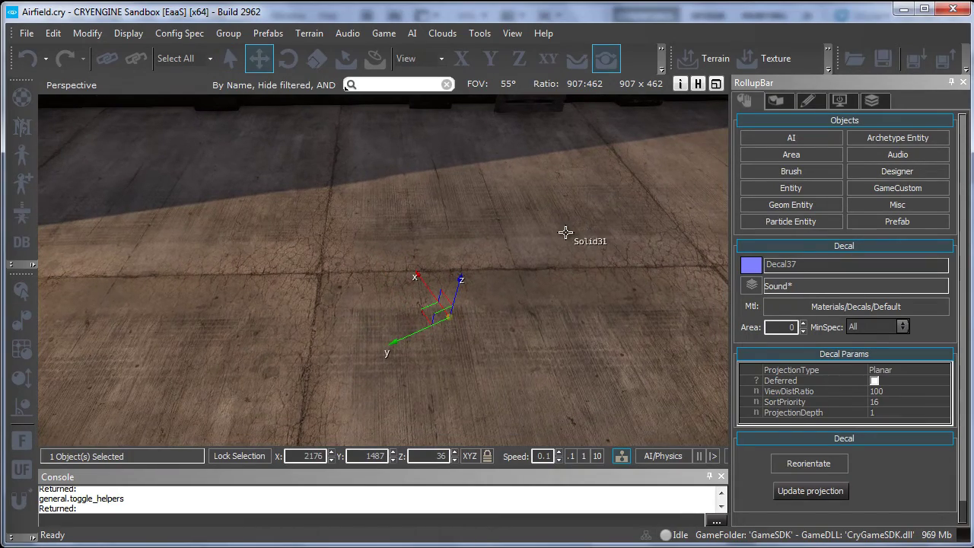
pyautogui.moveTo(563, 229); pyautogui.dragTo(442, 214, button='right')
pyautogui.press('w')
pyautogui.press('s')
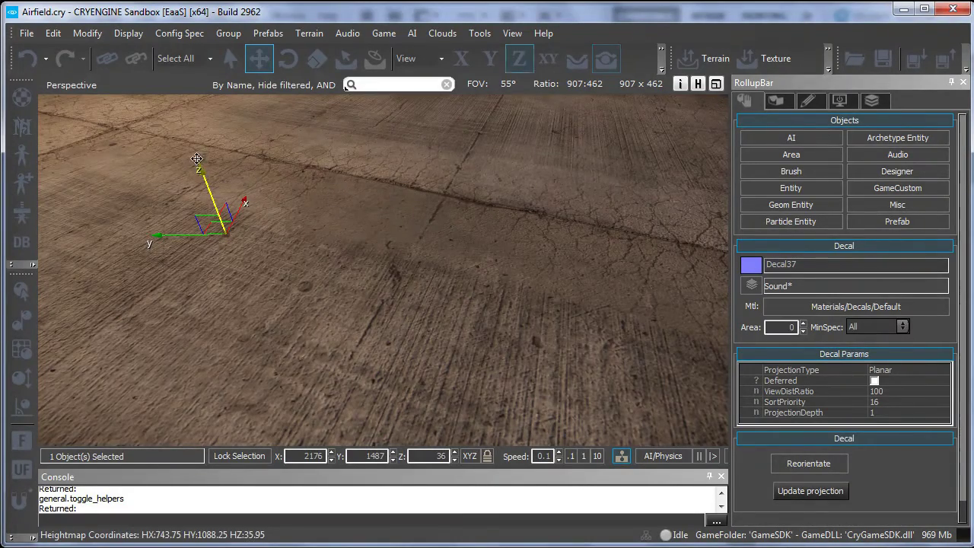
pyautogui.moveTo(189, 126); pyautogui.dragTo(185, 110)
pyautogui.press('s')
pyautogui.moveTo(560, 235); pyautogui.dragTo(556, 241, button='right')
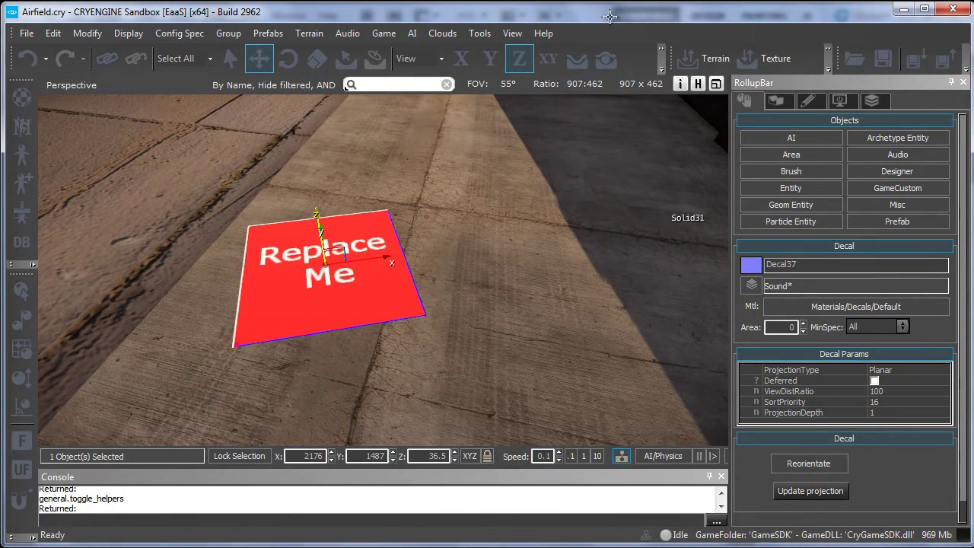
# Turn off angle snapping and grid snapping for object transforms.
pyautogui.click(662, 67)
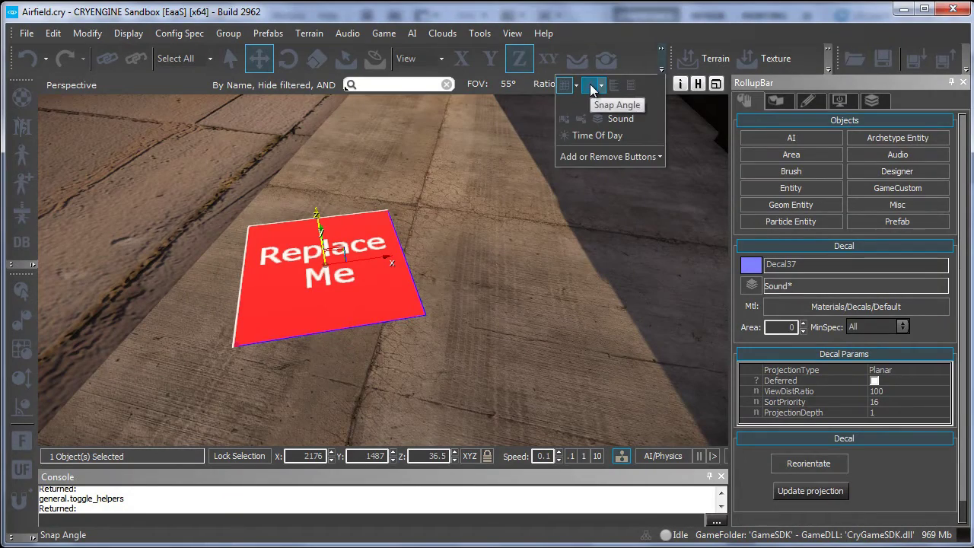
pyautogui.click(592, 90)
pyautogui.click(663, 70)
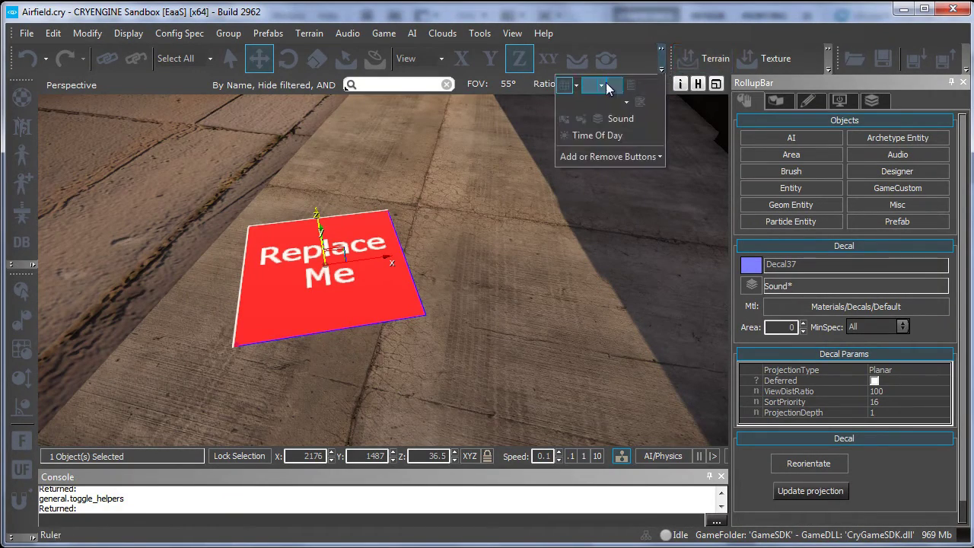
pyautogui.click(564, 89)
# Slide the decal across the concrete in the XY plane to about X 2175.854, Y 1487.357.
pyautogui.moveTo(583, 205); pyautogui.dragTo(570, 213, button='right')
pyautogui.press('d')
pyautogui.moveTo(452, 218); pyautogui.dragTo(459, 218, button='right')
pyautogui.moveTo(365, 231); pyautogui.dragTo(402, 218)
pyautogui.press('a')
pyautogui.moveTo(623, 234); pyautogui.dragTo(625, 233, button='right')
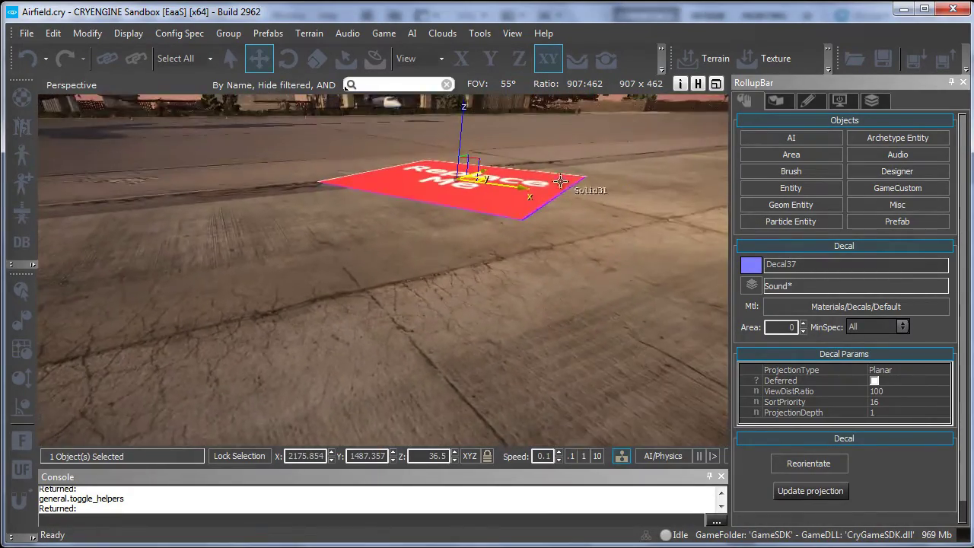
# Lower the decal along the Z axis toward the concrete, to a height of about 36.16.
pyautogui.moveTo(462, 115); pyautogui.dragTo(457, 145)
pyautogui.moveTo(383, 179); pyautogui.dragTo(338, 159, button='right')
pyautogui.press('a')
# Rotate the decal around its local Z axis on the concrete, and return to the Move tool.
pyautogui.press('3')
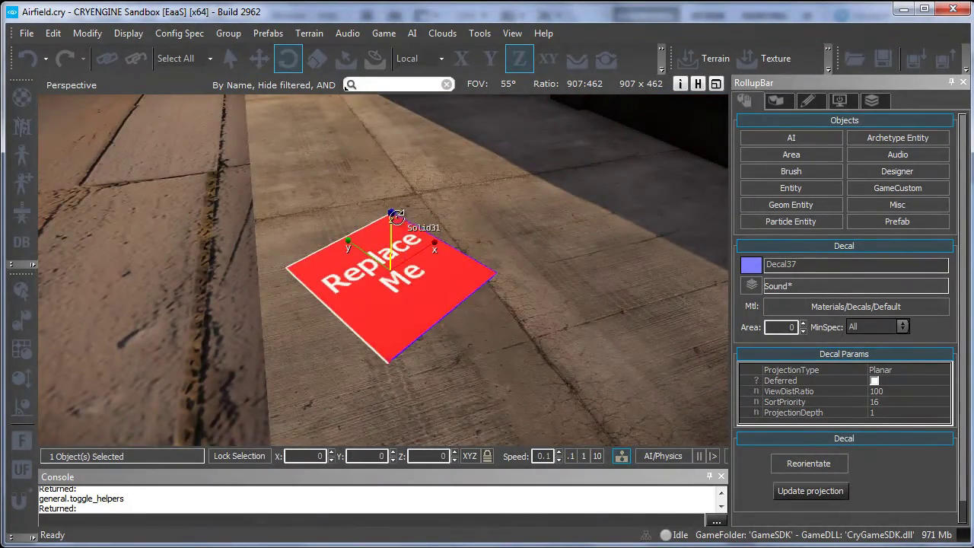
pyautogui.moveTo(389, 227); pyautogui.dragTo(405, 305)
pyautogui.press('2')
pyautogui.moveTo(489, 287); pyautogui.dragTo(478, 282, button='right')
pyautogui.press('a')
pyautogui.scroll(-5, 478, 283)
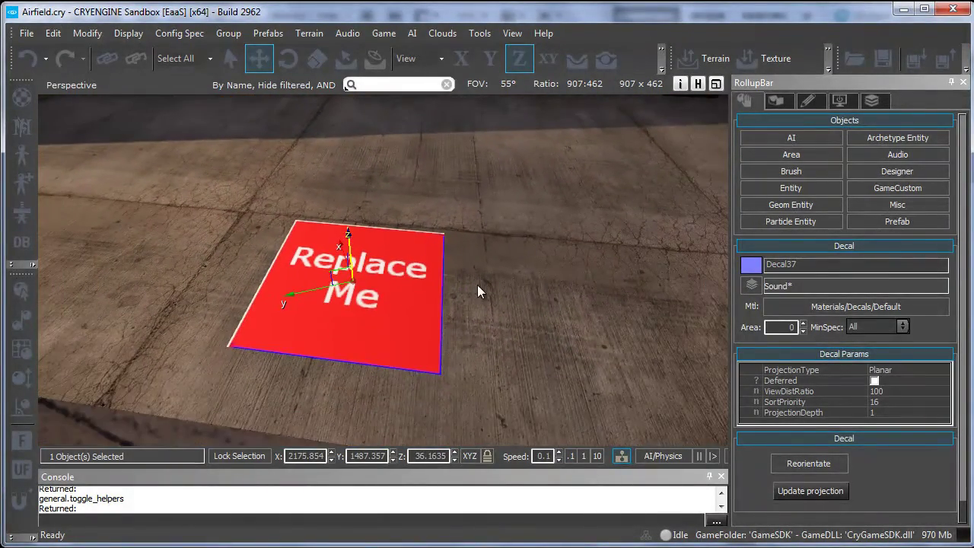
# Open the Material Editor from the decal's material and place its window beside the decal.
pyautogui.click(792, 307)
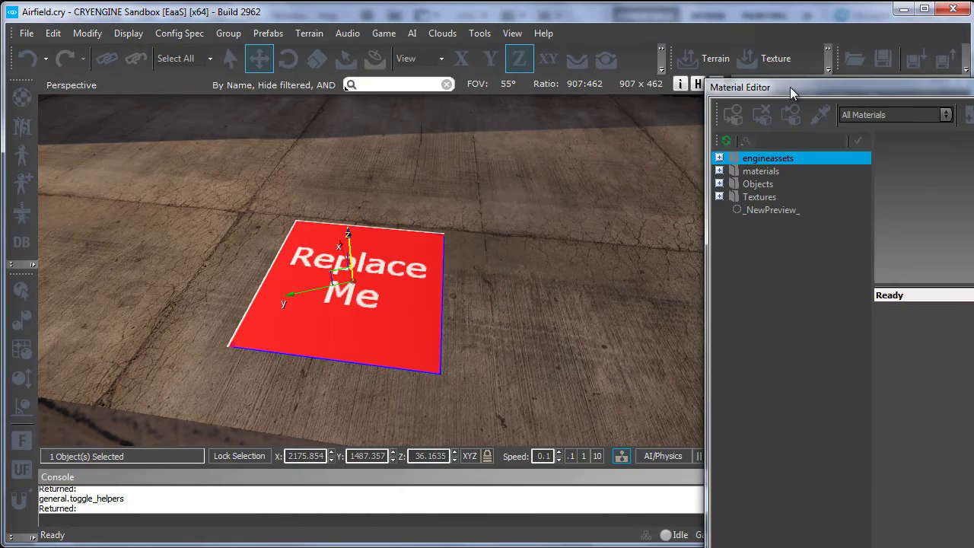
pyautogui.moveTo(790, 86); pyautogui.dragTo(365, 32)
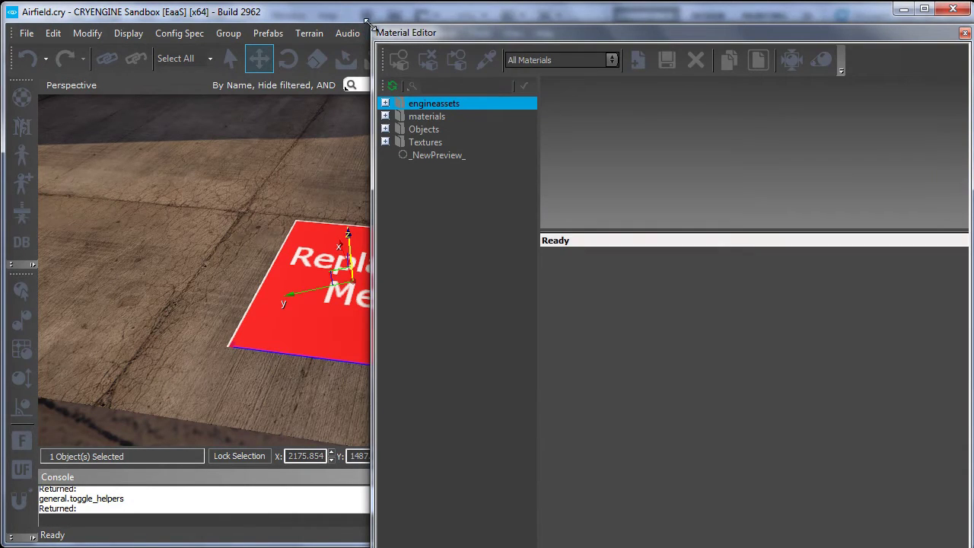
pyautogui.moveTo(494, 35); pyautogui.dragTo(575, 72)
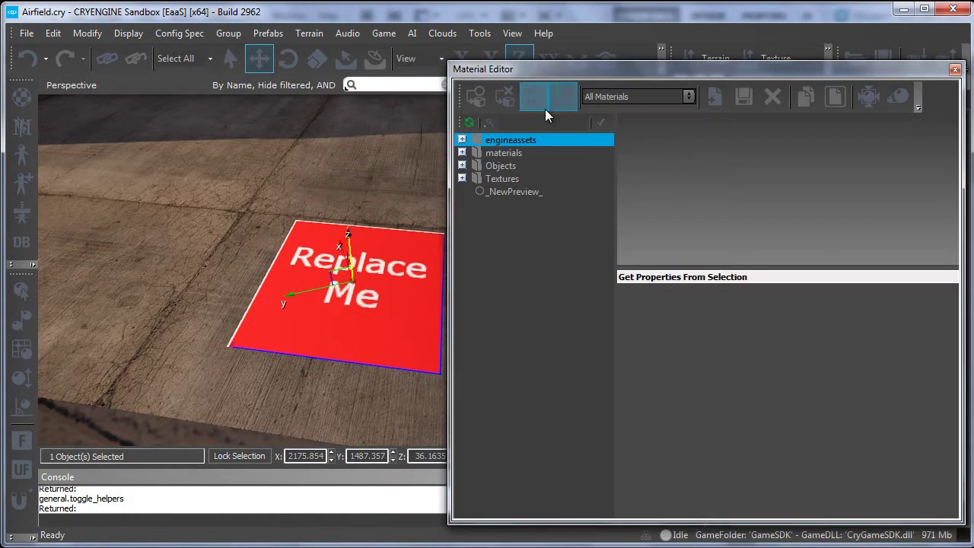
# Add a new single material under the Objects/testing folder in the material tree.
pyautogui.click(462, 167)
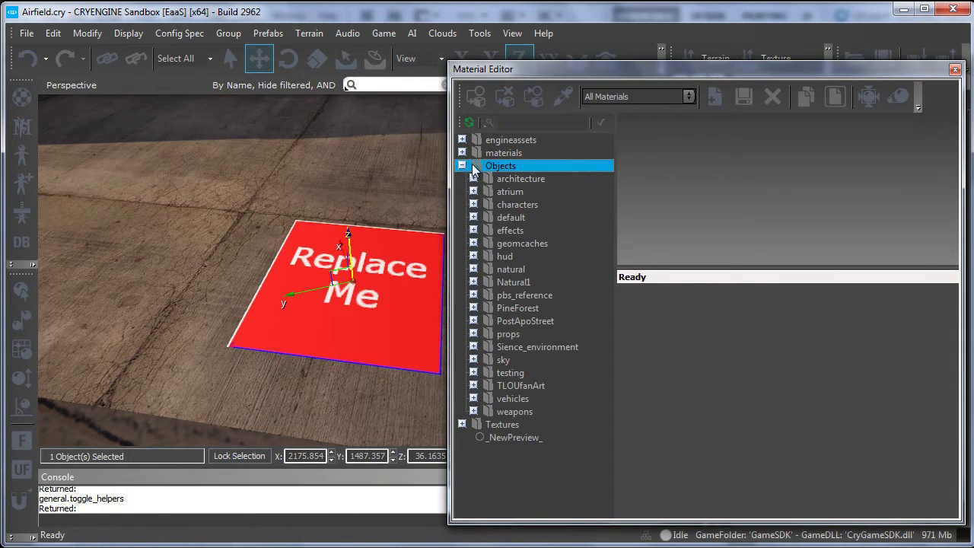
pyautogui.click(473, 373)
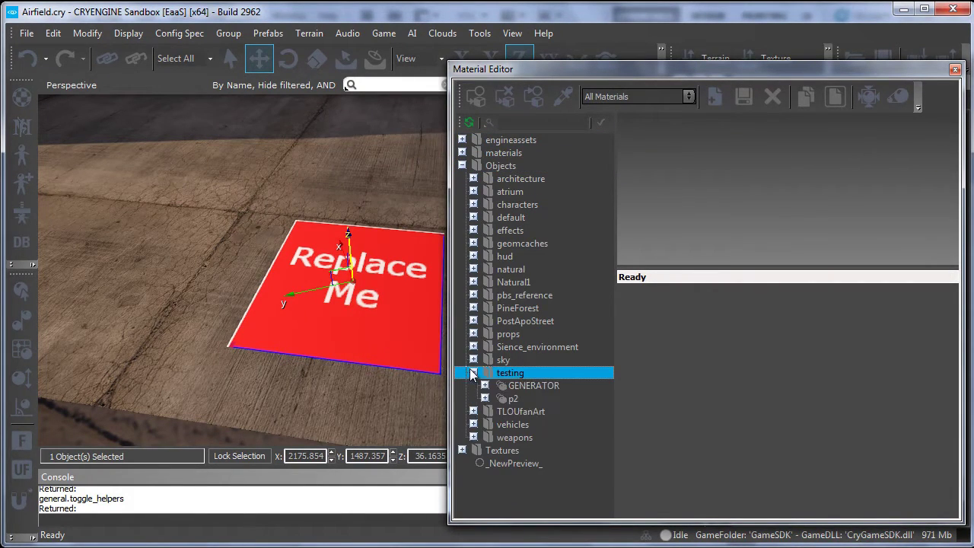
pyautogui.rightClick(523, 376)
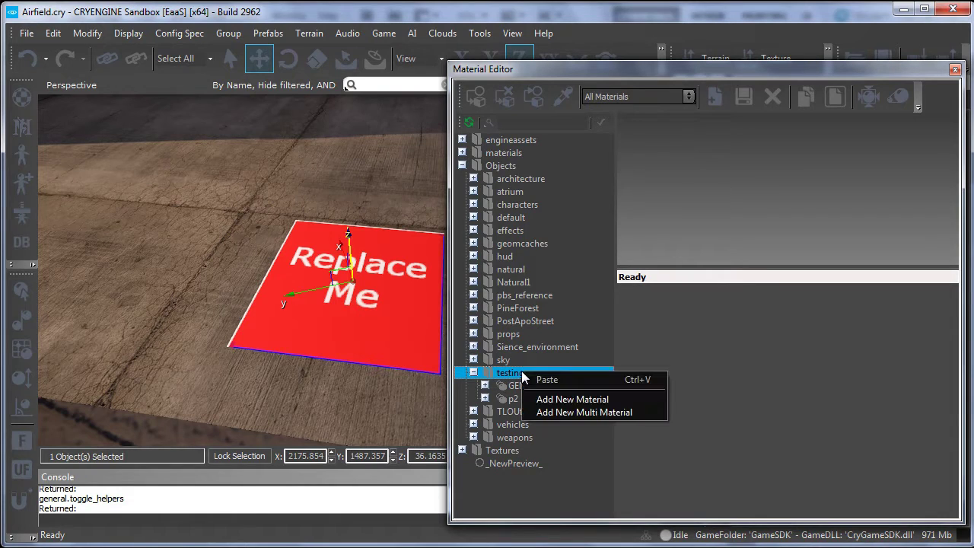
pyautogui.click(577, 399)
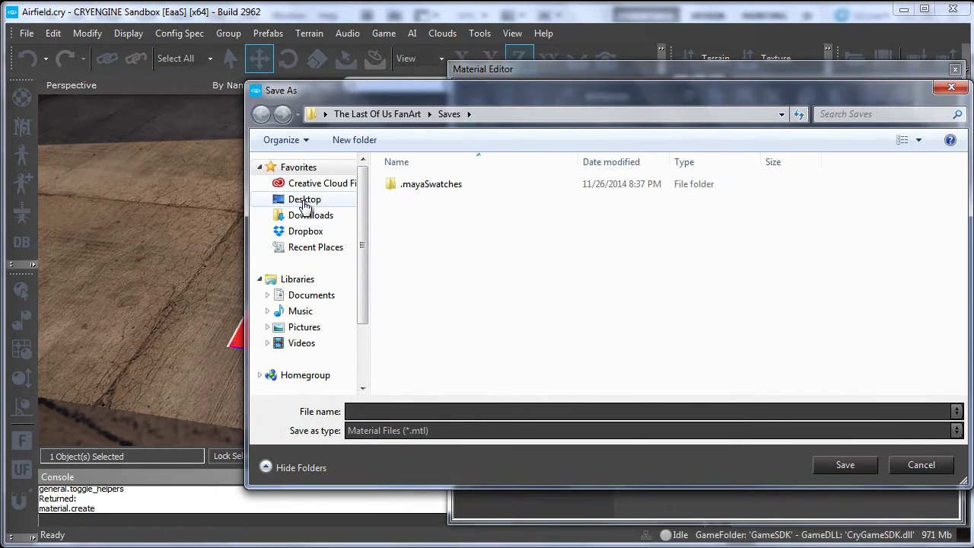
# Save the new material as Decal1 in the CRYENGINE/GameSDK/Objects/testing folder.
pyautogui.click(304, 199)
pyautogui.click(534, 258)
pyautogui.doubleClick(534, 259)
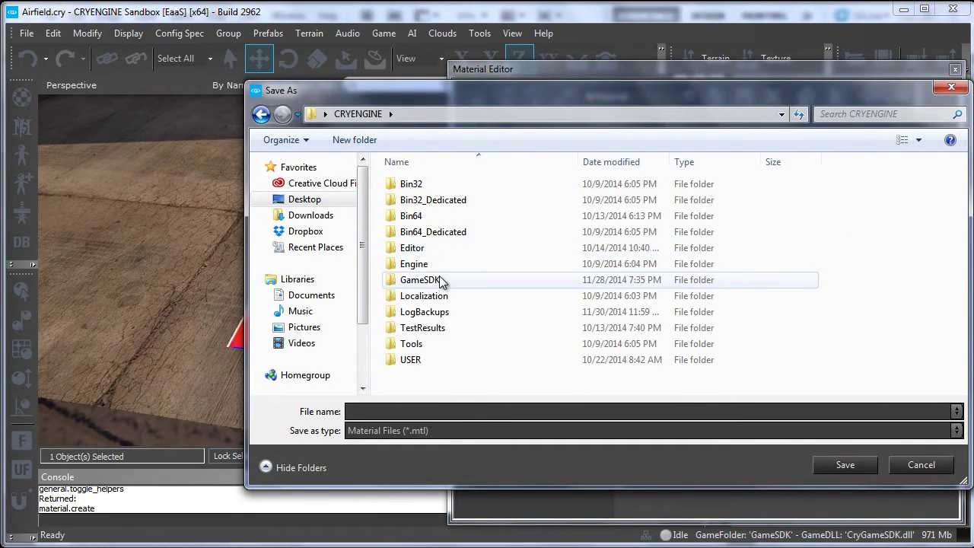
pyautogui.doubleClick(437, 279)
pyautogui.doubleClick(428, 233)
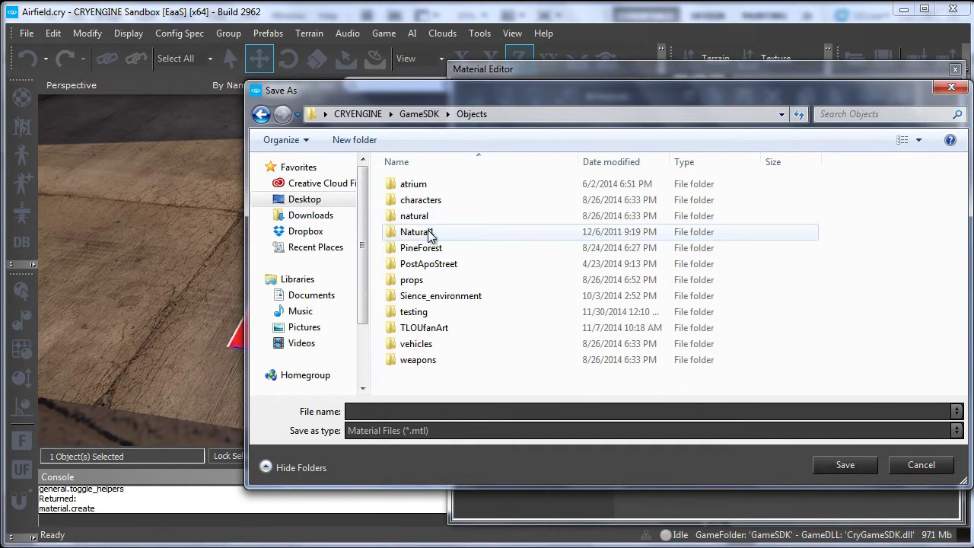
pyautogui.doubleClick(415, 312)
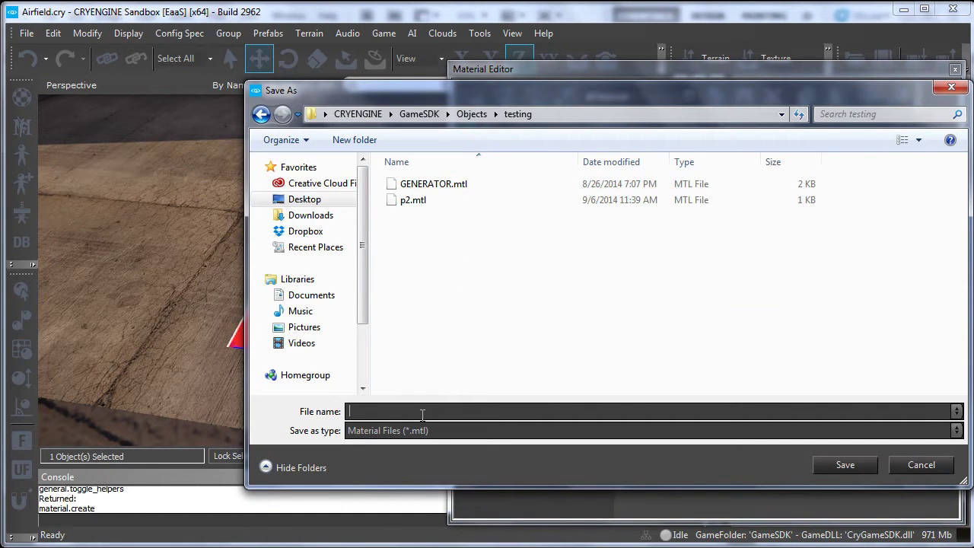
pyautogui.write('Decal1')
pyautogui.press('Return')
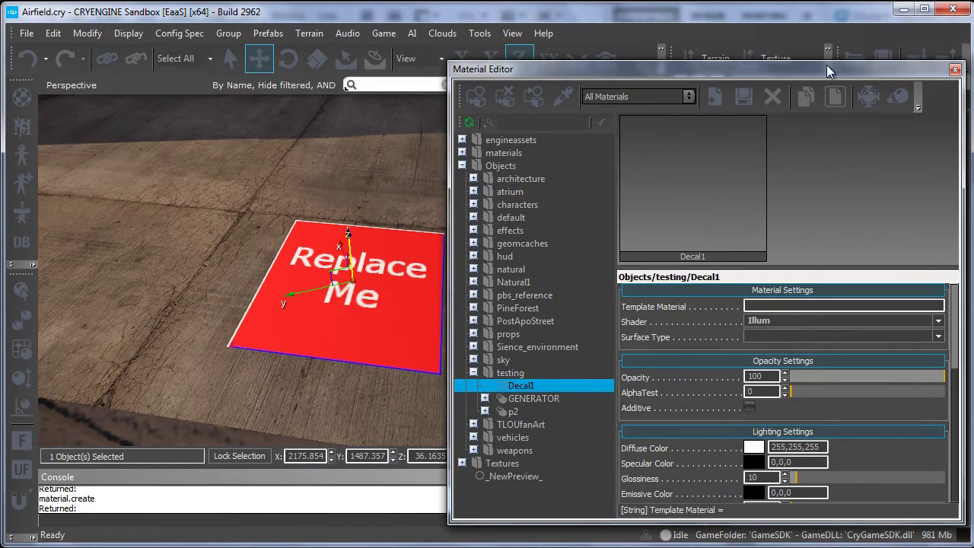
# Assign Decal_bottom1.tif from the objects/testing folder as the Diffuse texture map of Decal1.
pyautogui.moveTo(711, 67); pyautogui.dragTo(689, 24)
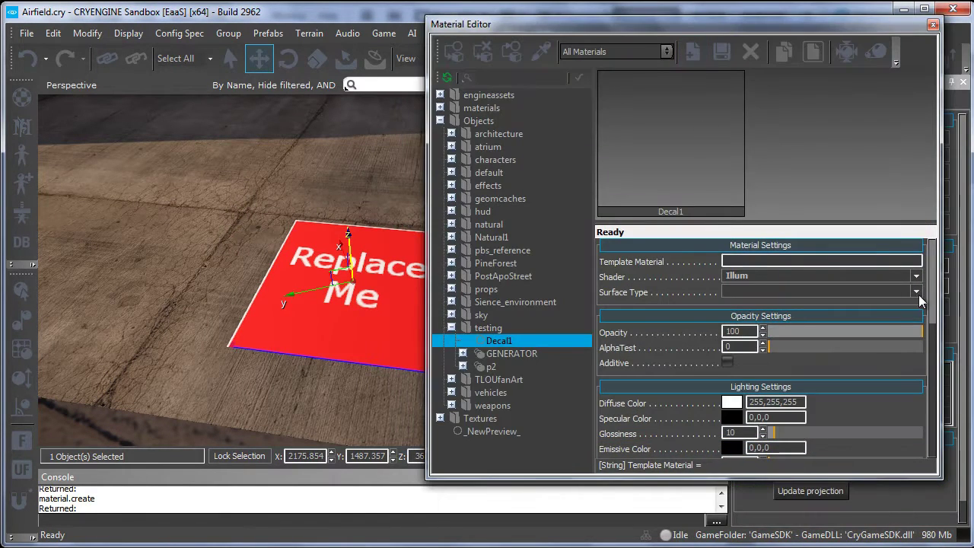
pyautogui.moveTo(934, 284); pyautogui.dragTo(839, 358)
pyautogui.click(823, 335)
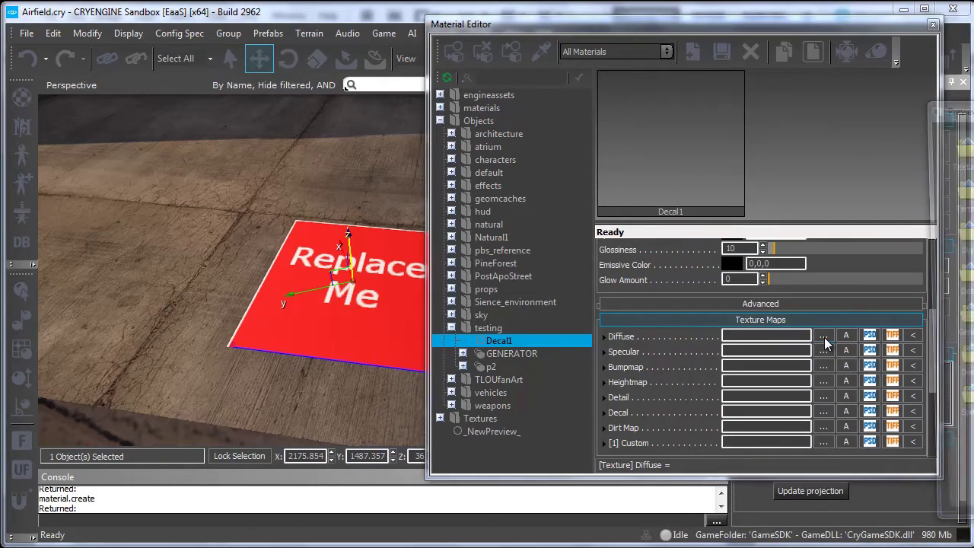
pyautogui.moveTo(958, 111); pyautogui.dragTo(340, 51)
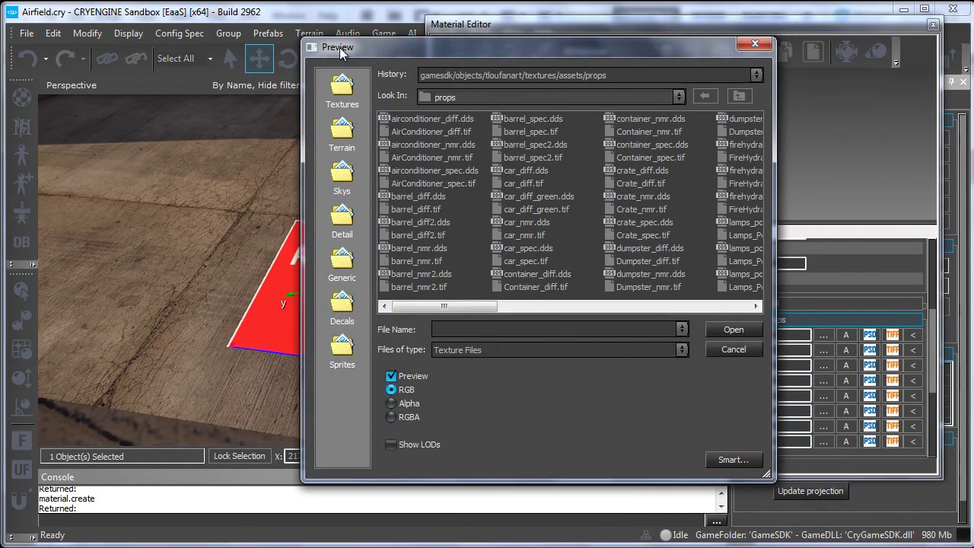
pyautogui.click(507, 76)
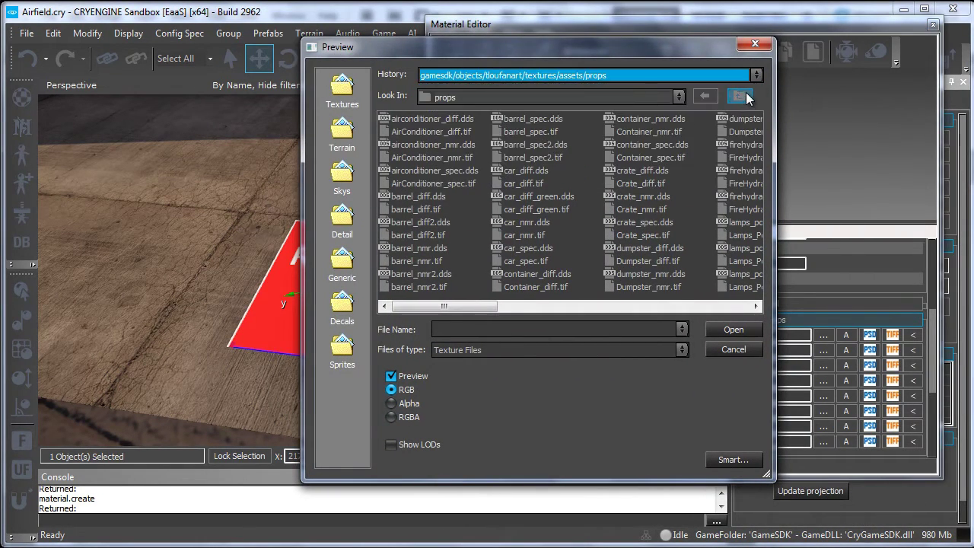
pyautogui.click(740, 95)
pyautogui.click(745, 97)
pyautogui.click(745, 97)
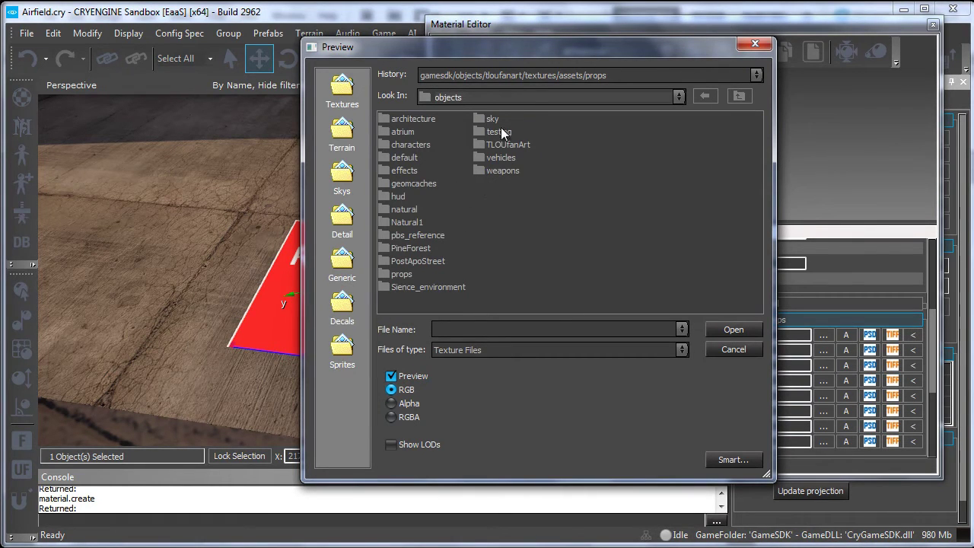
pyautogui.doubleClick(501, 131)
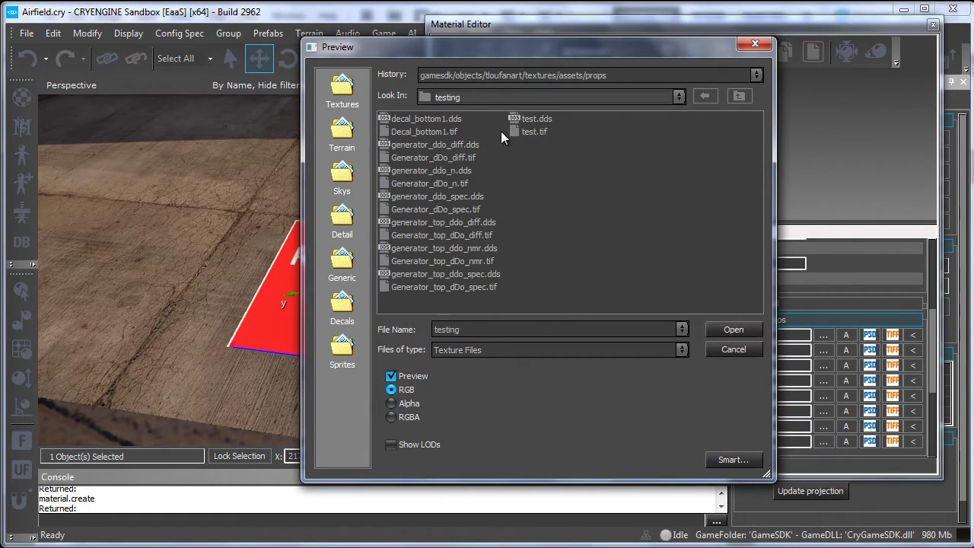
pyautogui.doubleClick(430, 131)
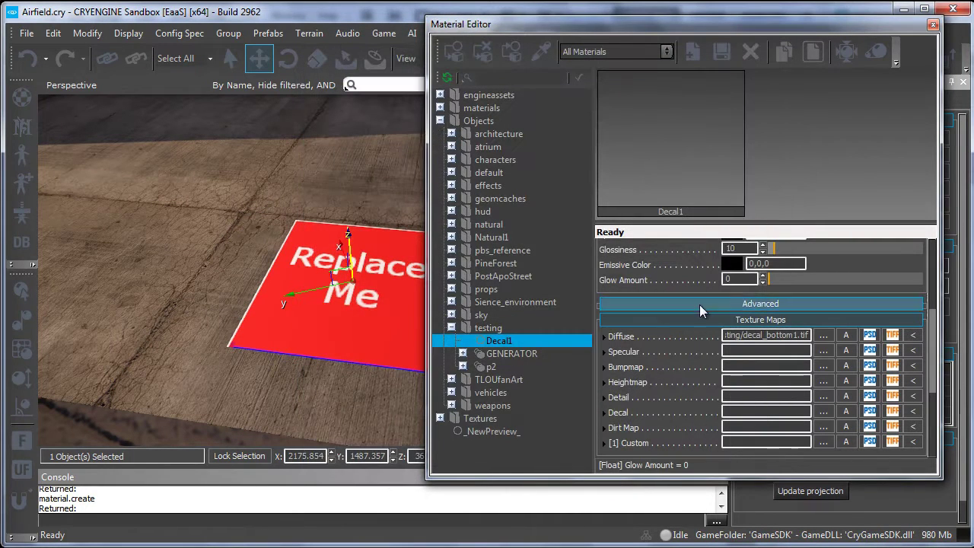
# Assign the Decal1 material to the selected decal object.
pyautogui.moveTo(928, 323); pyautogui.dragTo(928, 268)
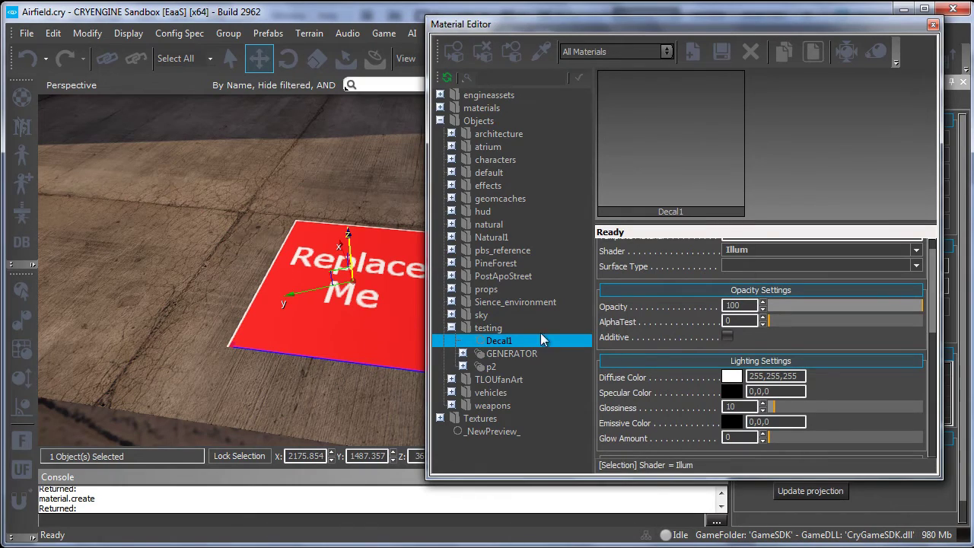
pyautogui.rightClick(498, 342)
pyautogui.click(548, 476)
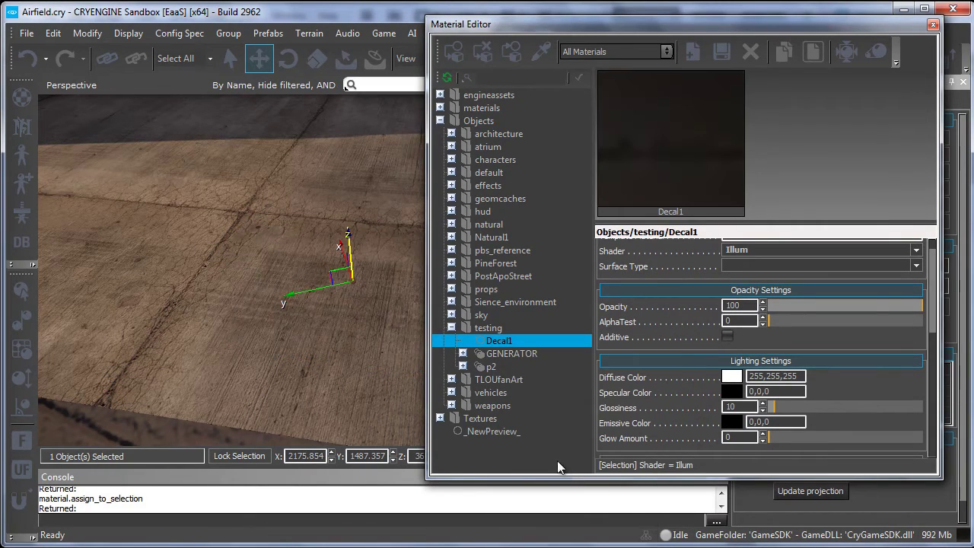
# Enable the Decal option in the Shader Generation Params of the Decal1 material.
pyautogui.moveTo(271, 345); pyautogui.dragTo(269, 344, button='right')
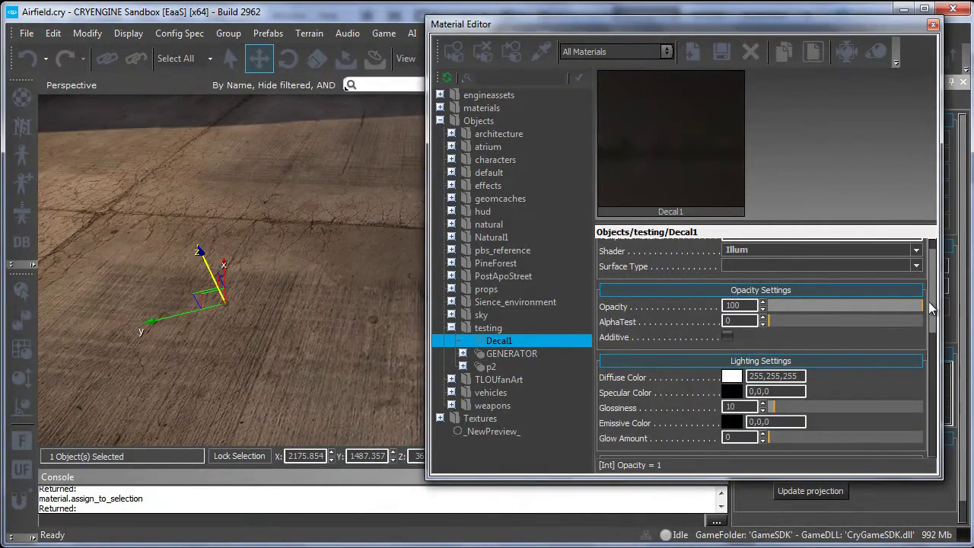
pyautogui.moveTo(934, 306); pyautogui.dragTo(936, 313)
pyautogui.scroll(-10, 934, 312)
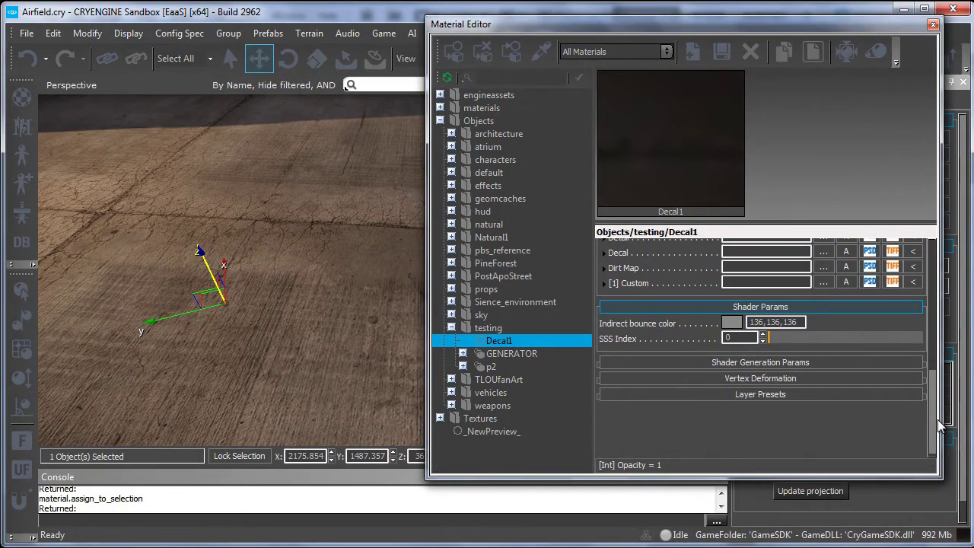
pyautogui.click(798, 364)
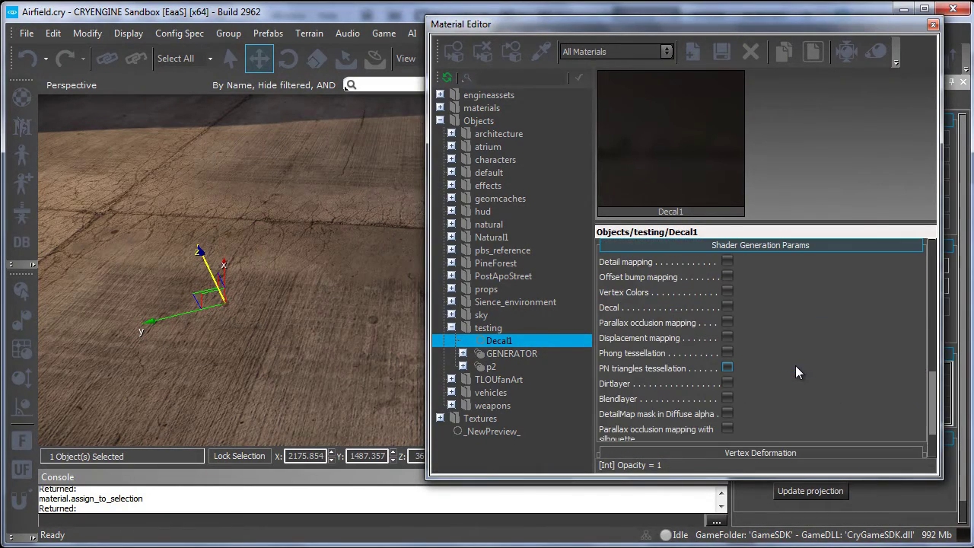
pyautogui.click(728, 308)
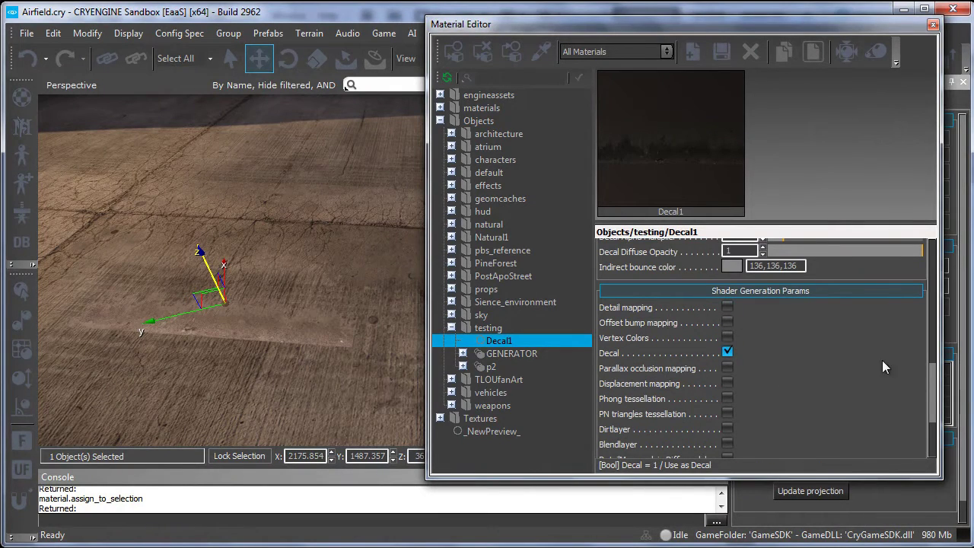
# Set Decal Alpha Falloff to 3.1 and raise the Decal Alpha Multiplier in the material's Shader Params.
pyautogui.moveTo(133, 206); pyautogui.dragTo(128, 202, button='right')
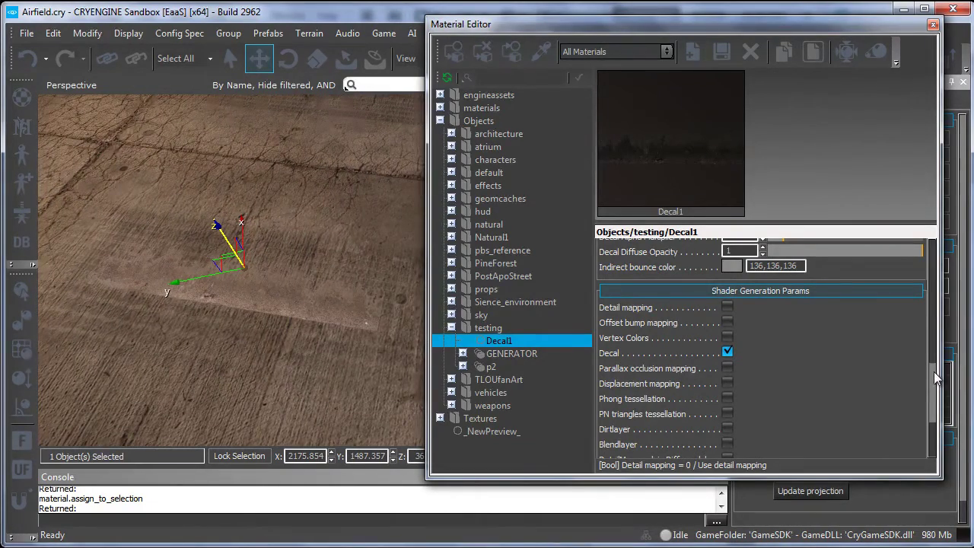
pyautogui.scroll(5, 929, 330)
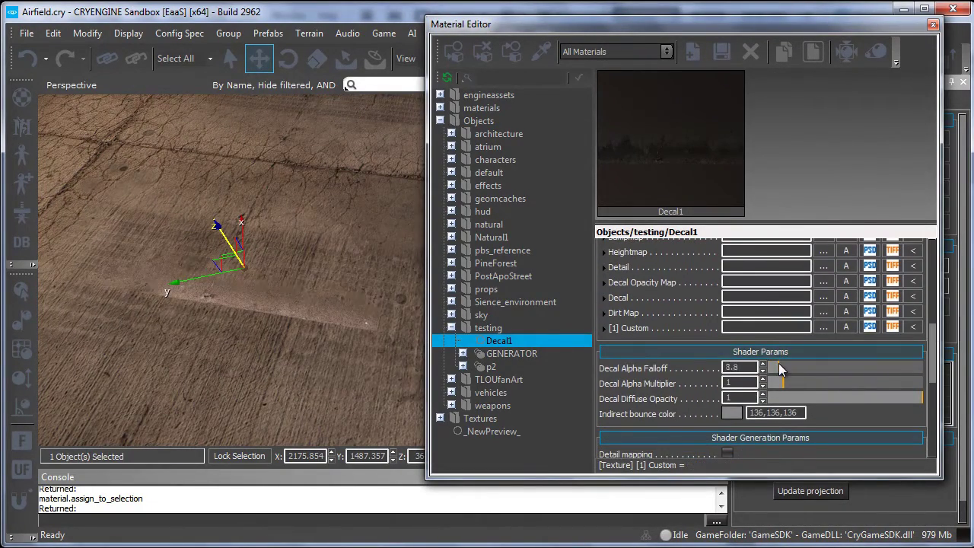
pyautogui.moveTo(779, 367)
pyautogui.mouseDown()
pyautogui.moveTo(919, 369)
pyautogui.moveTo(768, 367)
pyautogui.mouseUp()
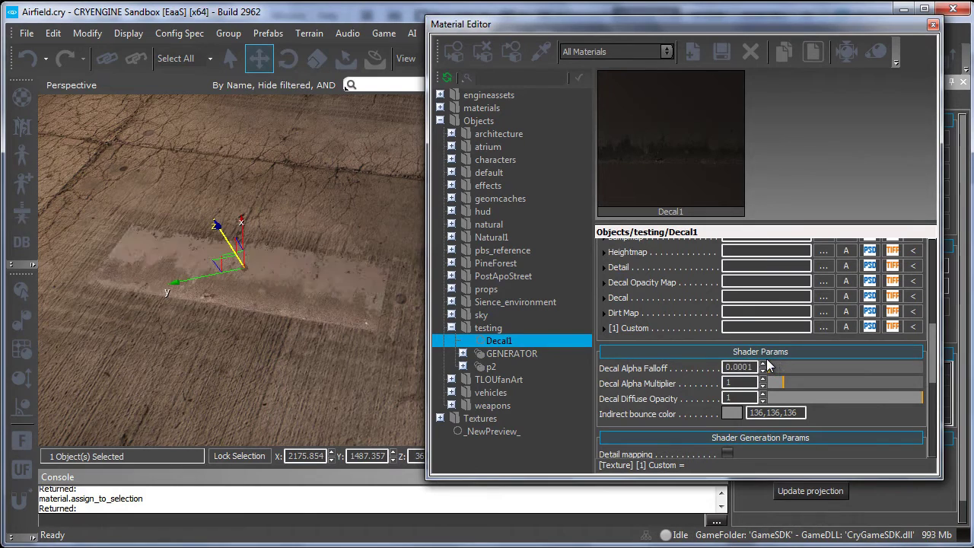
pyautogui.moveTo(768, 367); pyautogui.dragTo(772, 367)
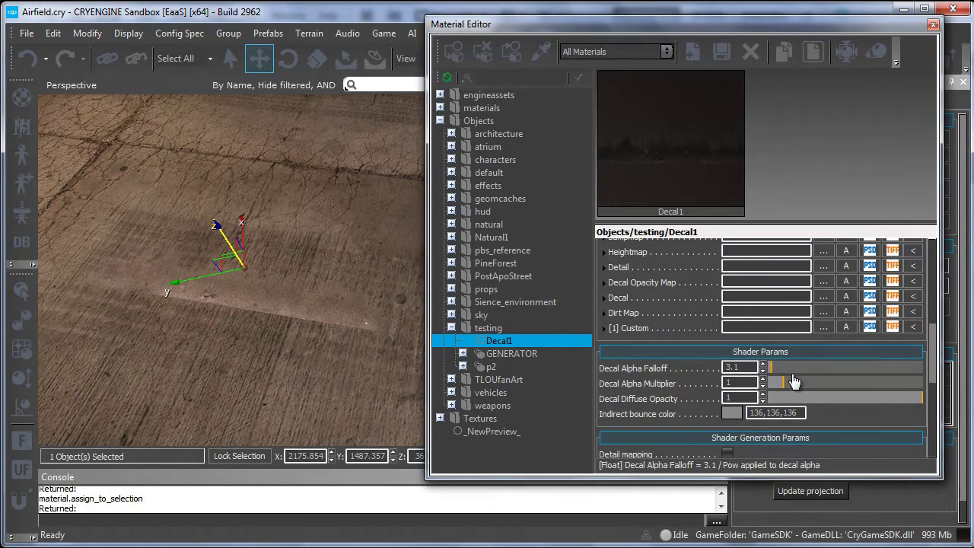
pyautogui.moveTo(787, 385)
pyautogui.mouseDown()
pyautogui.moveTo(864, 394)
pyautogui.moveTo(794, 379)
pyautogui.moveTo(860, 391)
pyautogui.moveTo(813, 388)
pyautogui.mouseUp()
pyautogui.moveTo(933, 396); pyautogui.dragTo(937, 312)
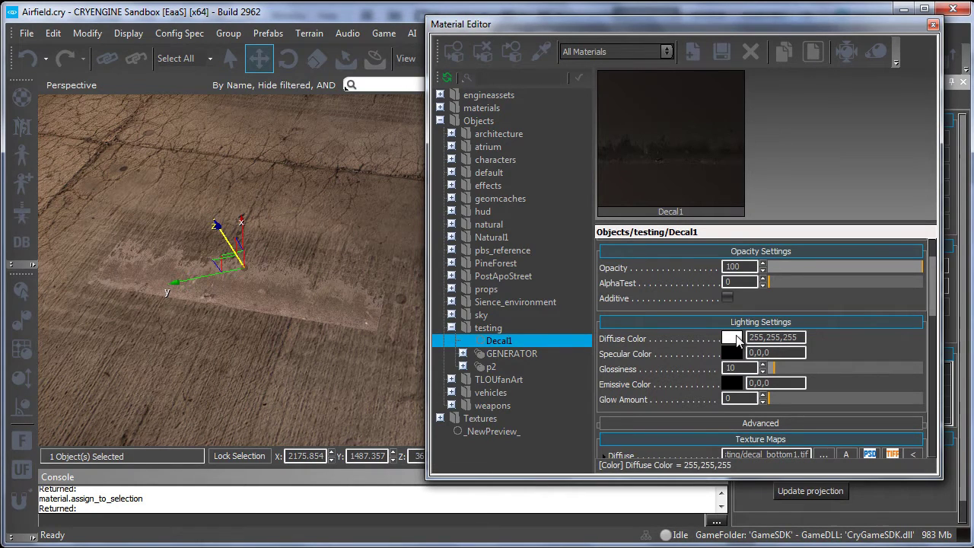
pyautogui.click(732, 338)
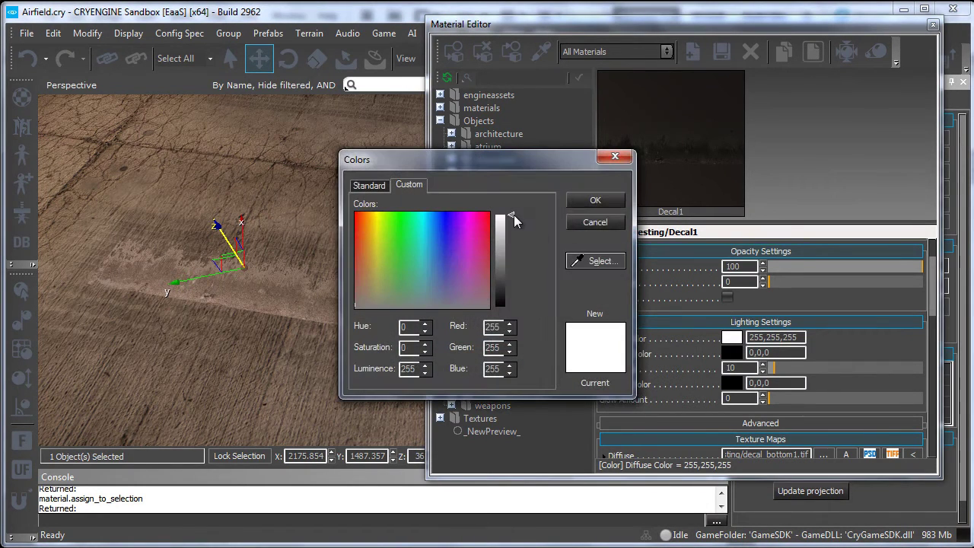
pyautogui.click(596, 223)
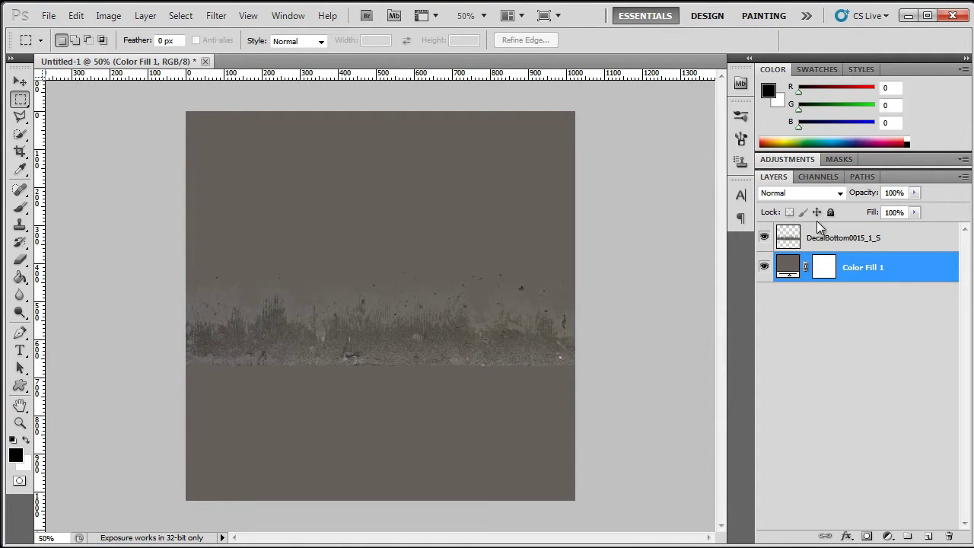
# Switch to Photoshop and darken the DecalBottom0015_1_S layer with a Levels adjustment, setting the midtone input to 0.70.
pyautogui.click(818, 240)
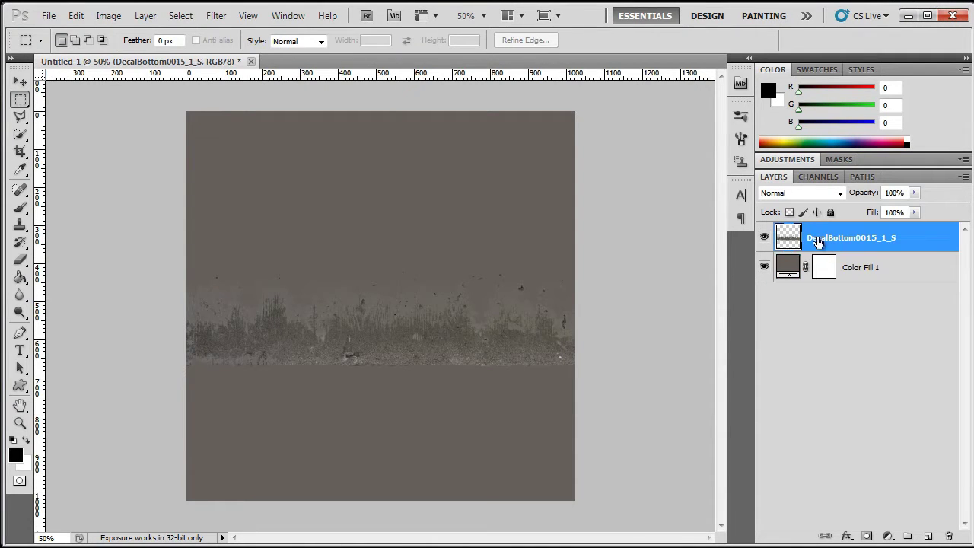
pyautogui.click(108, 15)
pyautogui.moveTo(168, 53)
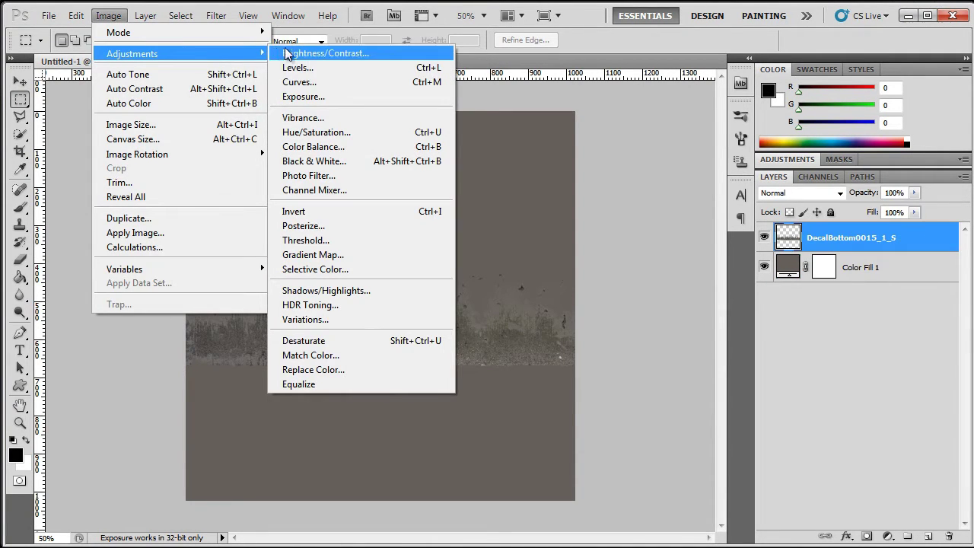
pyautogui.click(297, 68)
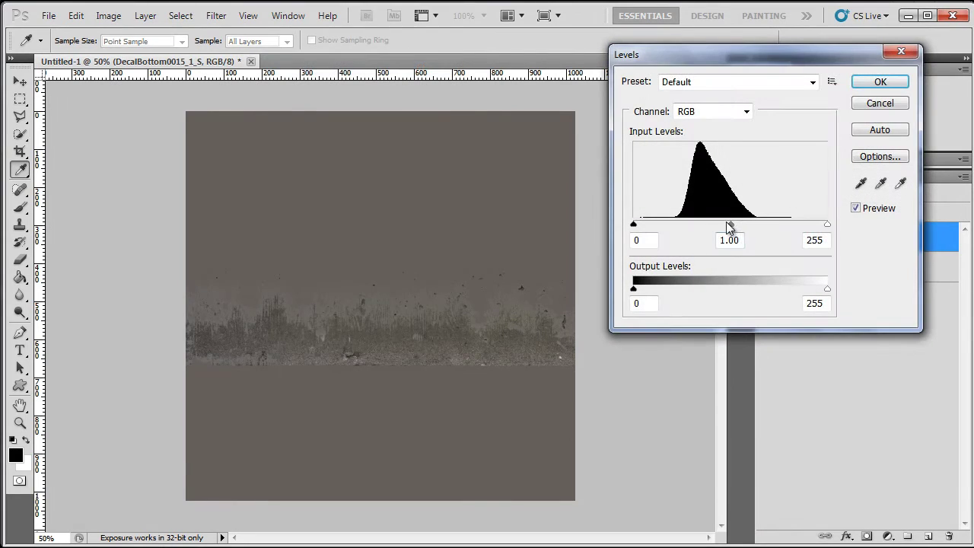
pyautogui.moveTo(729, 225); pyautogui.dragTo(753, 228)
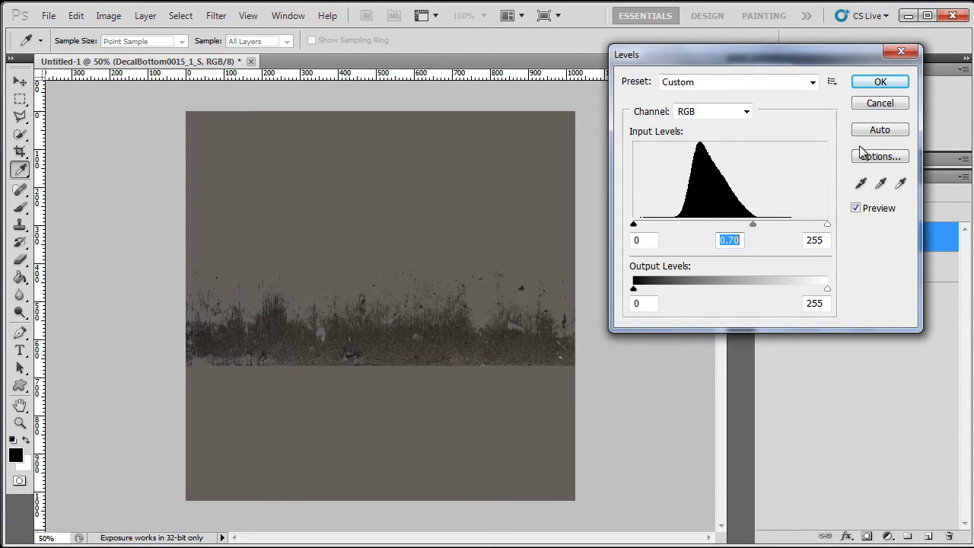
pyautogui.click(887, 82)
# Save the image in CryTIFPlugin format over Decal_bottom1.tif in the testing folder.
pyautogui.click(47, 17)
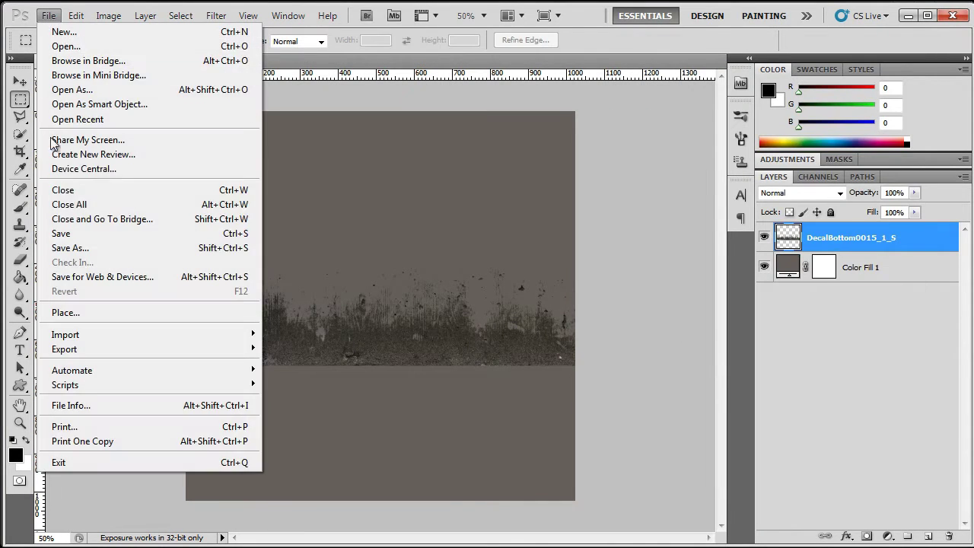
pyautogui.click(87, 251)
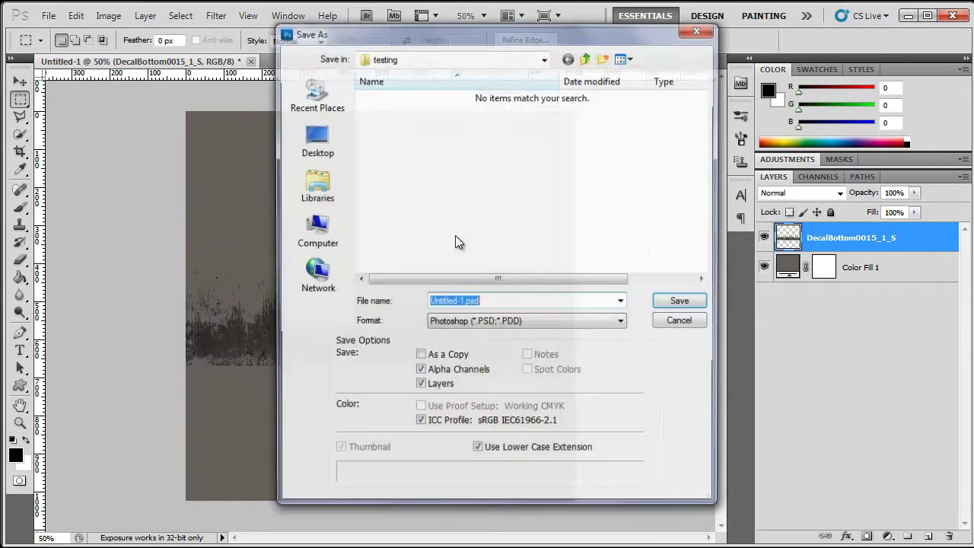
pyautogui.click(488, 322)
pyautogui.click(497, 376)
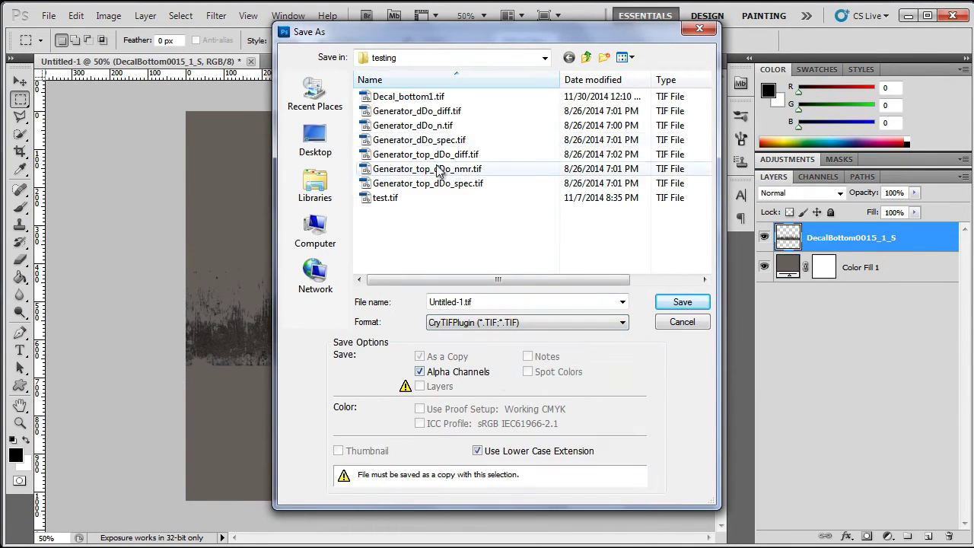
pyautogui.doubleClick(412, 97)
pyautogui.click(473, 226)
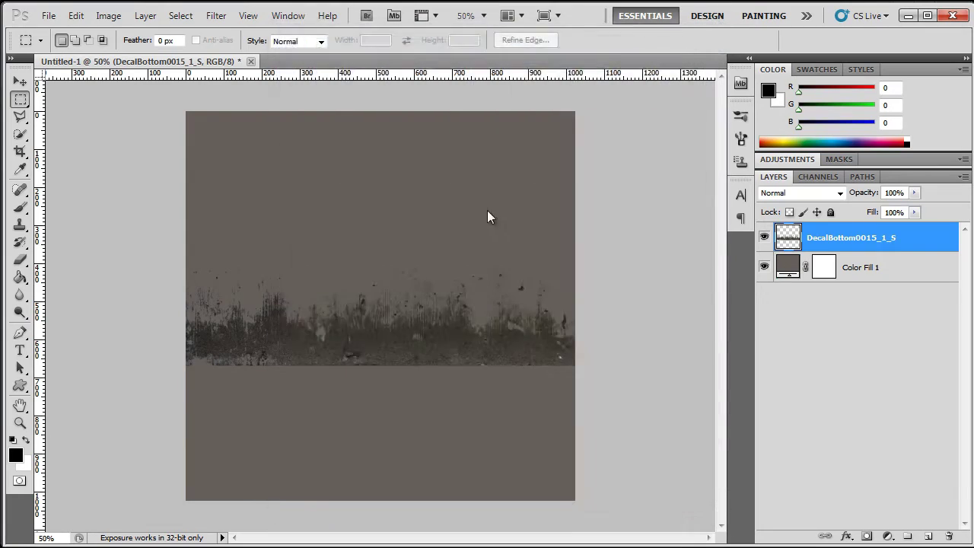
# Switch back to CRYENGINE Sandbox and scale the selected decal up to about 2.83.
pyautogui.click(415, 542)
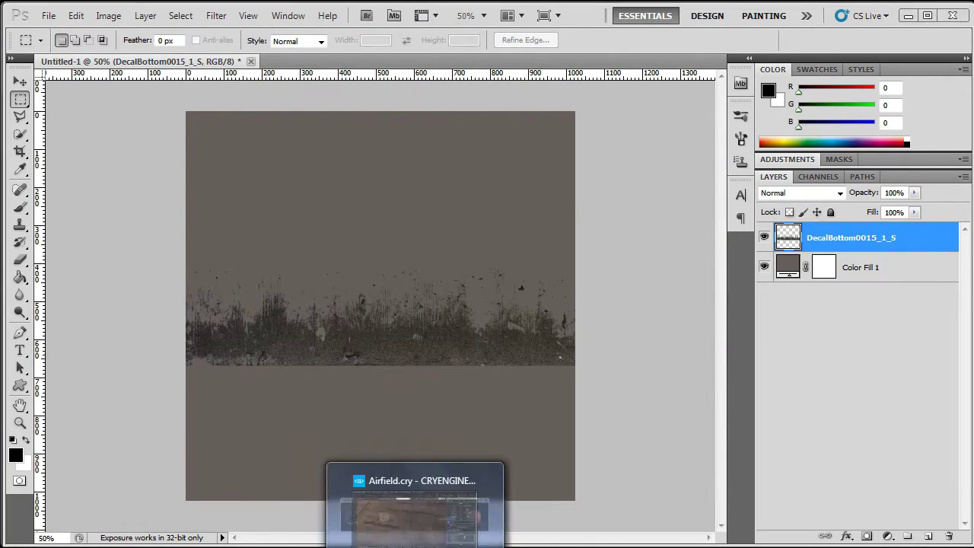
pyautogui.click(417, 546)
pyautogui.press('s')
pyautogui.moveTo(308, 283); pyautogui.dragTo(308, 284, button='right')
pyautogui.press('4')
pyautogui.moveTo(276, 266); pyautogui.dragTo(389, 127)
pyautogui.moveTo(319, 154); pyautogui.dragTo(319, 154, button='right')
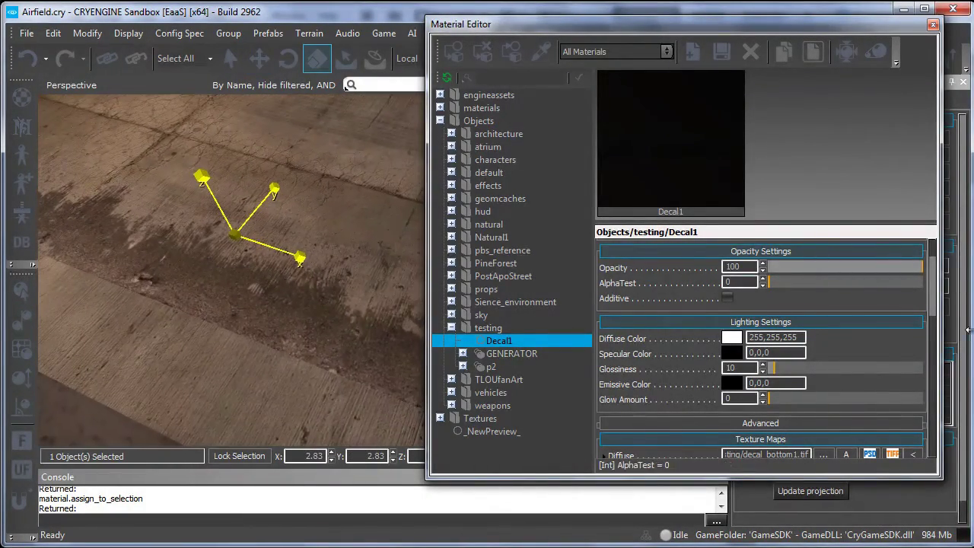
# Set the Decal1 material's Decal Alpha Multiplier to 1.37 and its Specular Color to 21,21,21.
pyautogui.scroll(-10, 916, 305)
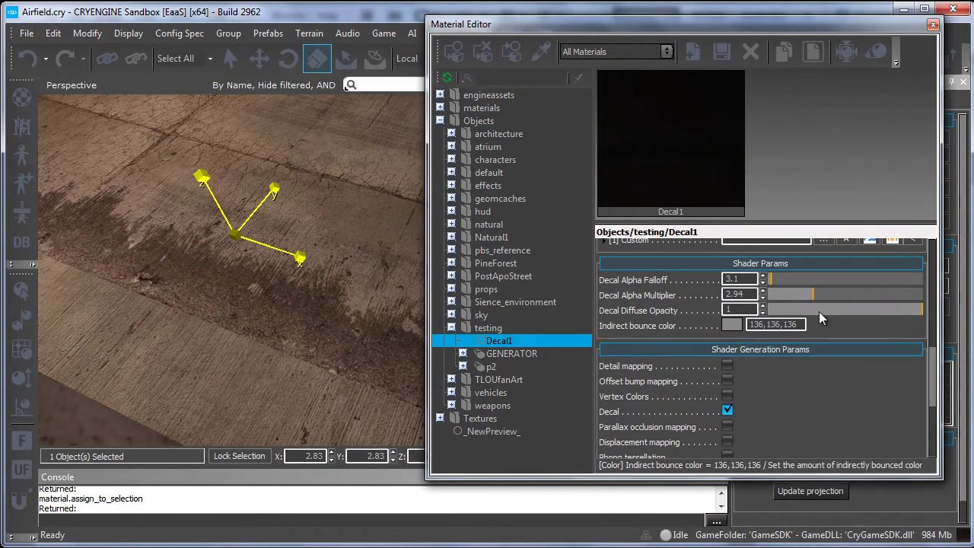
pyautogui.moveTo(807, 294); pyautogui.dragTo(789, 295)
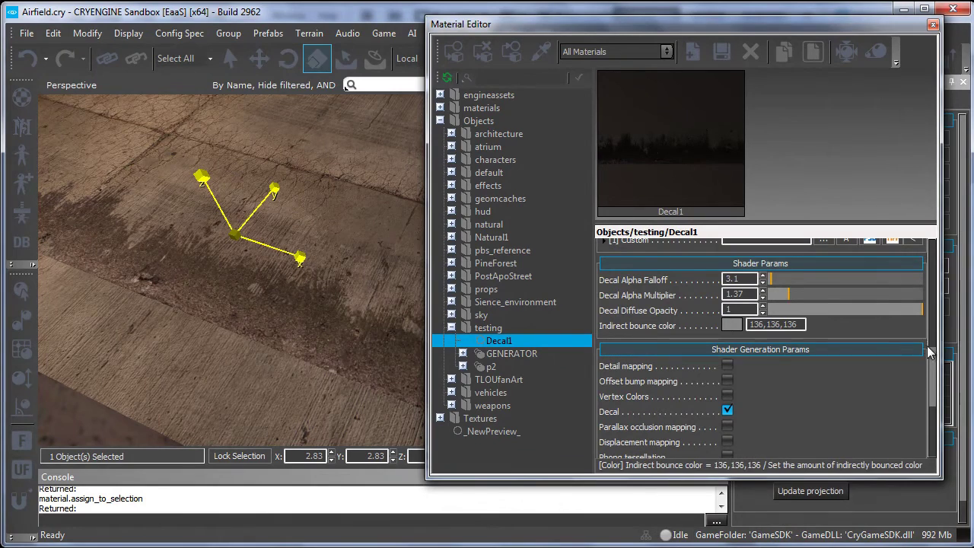
pyautogui.moveTo(936, 368); pyautogui.dragTo(928, 285)
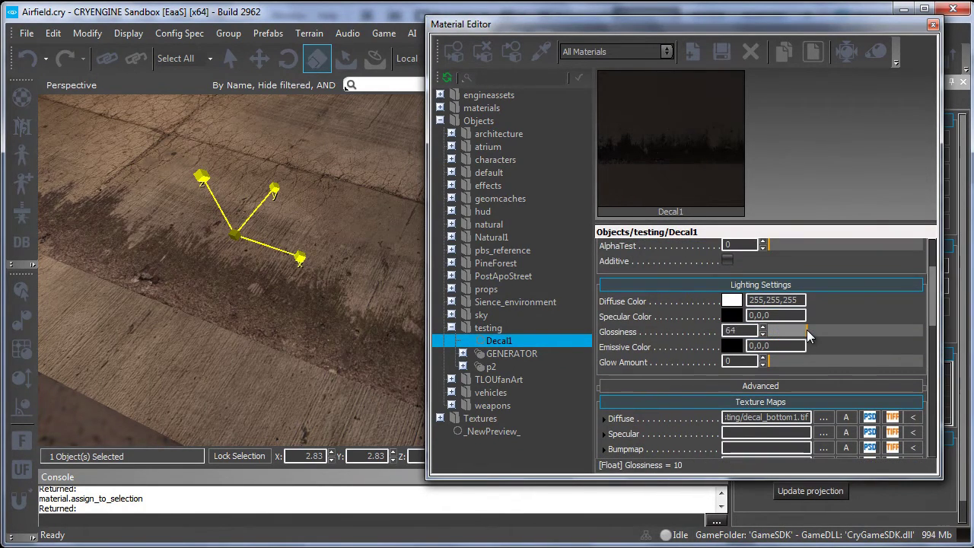
pyautogui.click(732, 315)
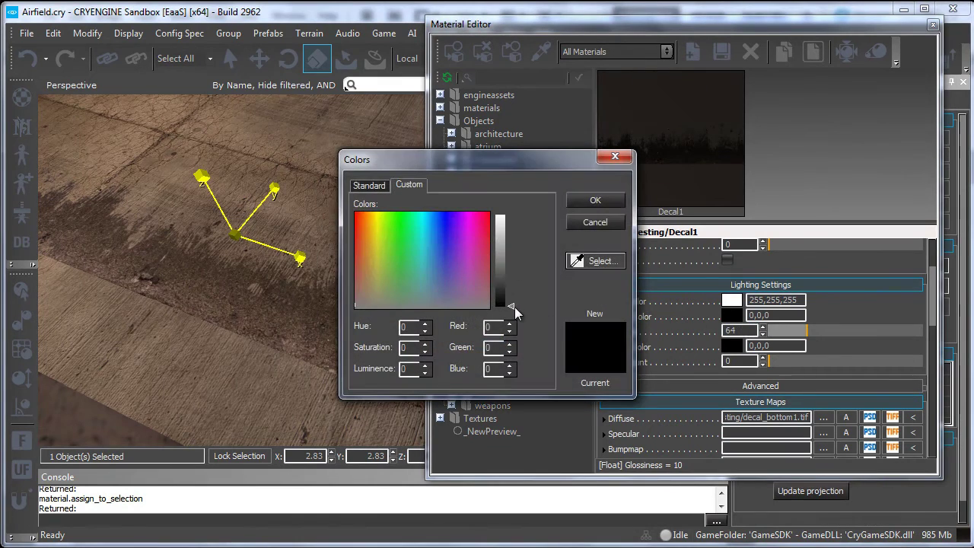
pyautogui.moveTo(515, 312)
pyautogui.mouseDown()
pyautogui.moveTo(515, 291)
pyautogui.moveTo(519, 302)
pyautogui.mouseUp()
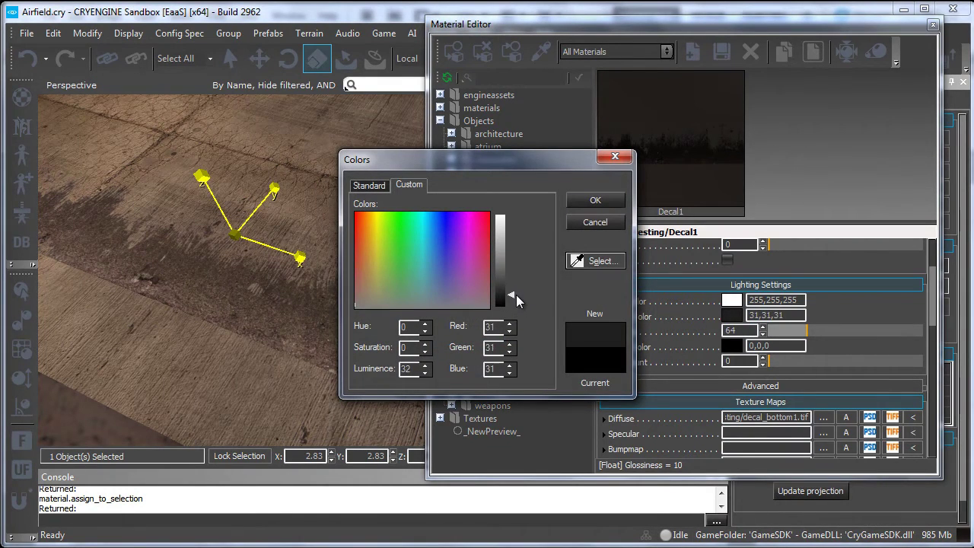
pyautogui.click(589, 203)
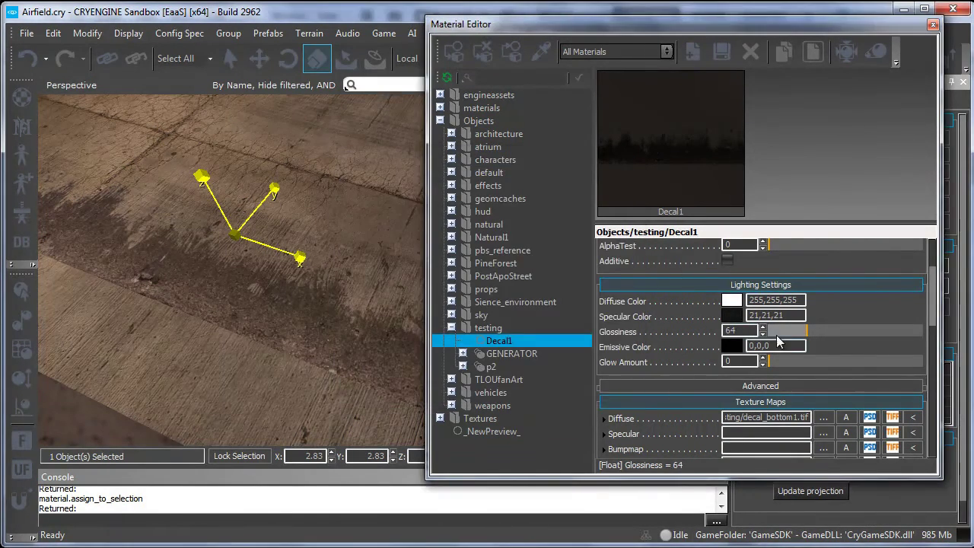
# Set Decal1's Glossiness to 33 and Diffuse Color to 229,229,229, and close the Material Editor.
pyautogui.click(732, 300)
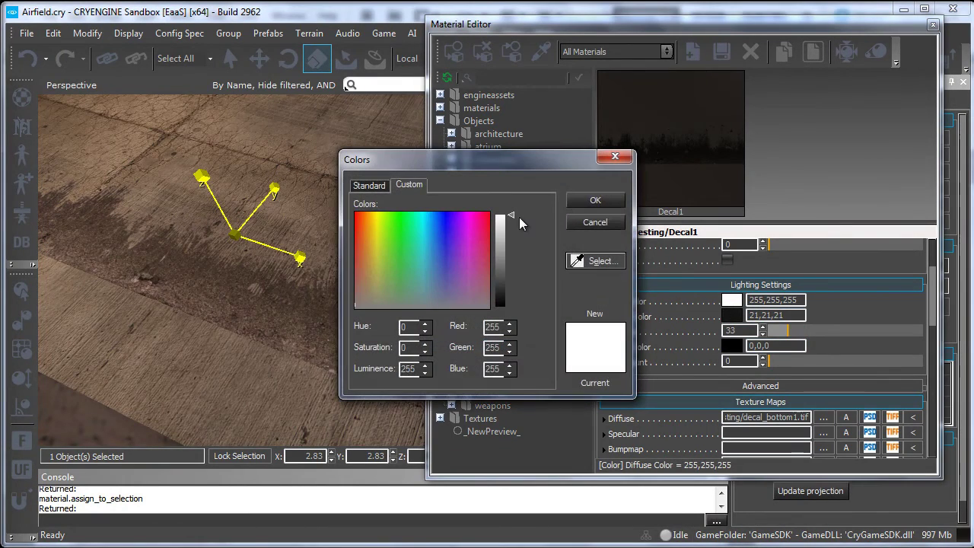
pyautogui.moveTo(514, 219)
pyautogui.mouseDown()
pyautogui.moveTo(514, 233)
pyautogui.moveTo(514, 223)
pyautogui.mouseUp()
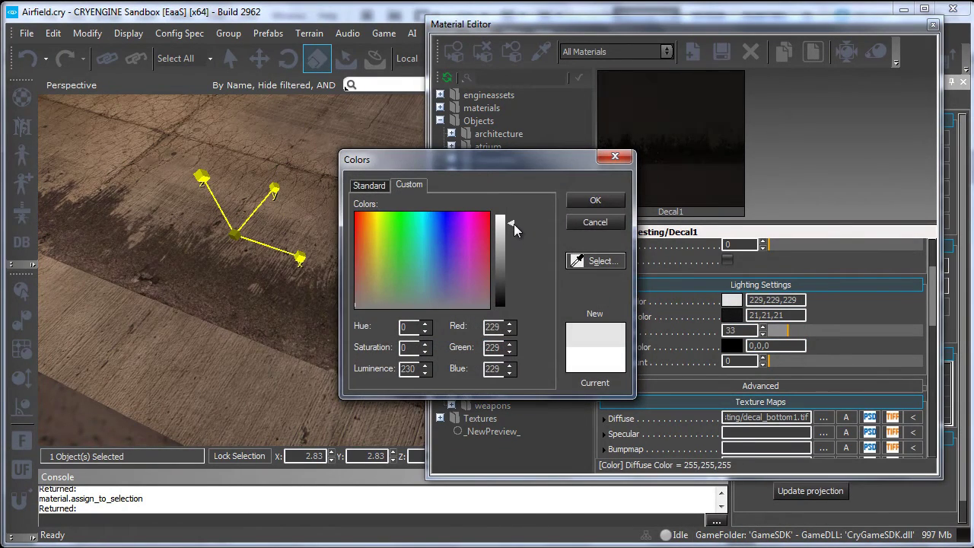
pyautogui.click(594, 200)
pyautogui.click(933, 26)
# Move Decal37 across the concrete toward the hangar wall, to about X 2180.68, Y 1485.74.
pyautogui.press('s')
pyautogui.moveTo(211, 248); pyautogui.dragTo(211, 248, button='right')
pyautogui.press('3')
pyautogui.moveTo(365, 251); pyautogui.dragTo(381, 262, button='right')
pyautogui.press('4')
pyautogui.press('2')
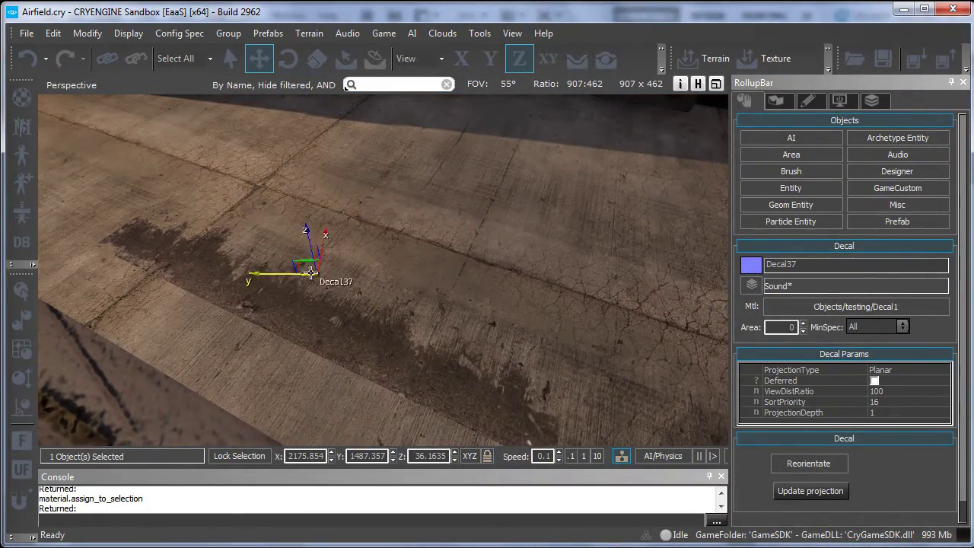
pyautogui.press('a')
pyautogui.moveTo(357, 297); pyautogui.dragTo(356, 296, button='right')
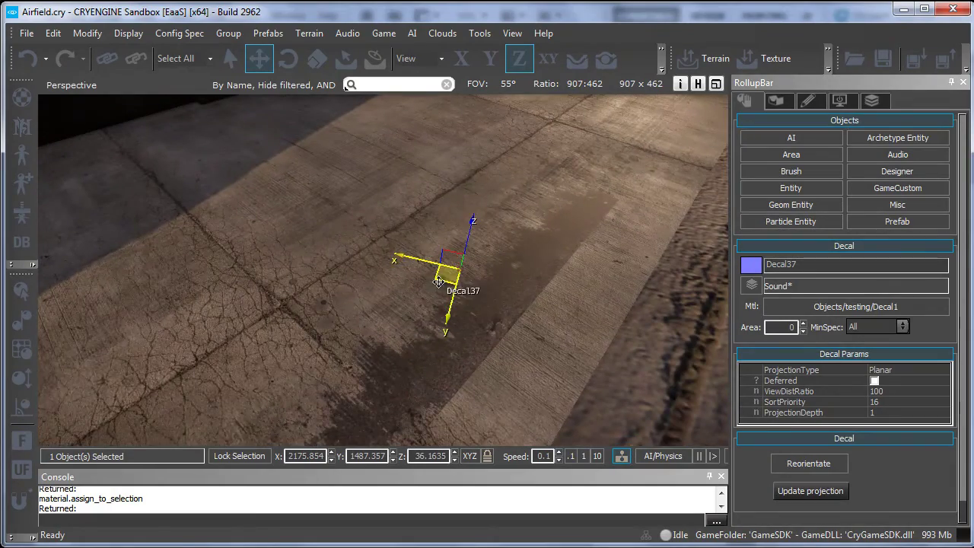
pyautogui.moveTo(438, 282); pyautogui.dragTo(195, 142)
# Rotate Decal37 to 85 degrees about its local X axis so it stands upright.
pyautogui.moveTo(361, 258); pyautogui.dragTo(361, 259, button='right')
pyautogui.press('3')
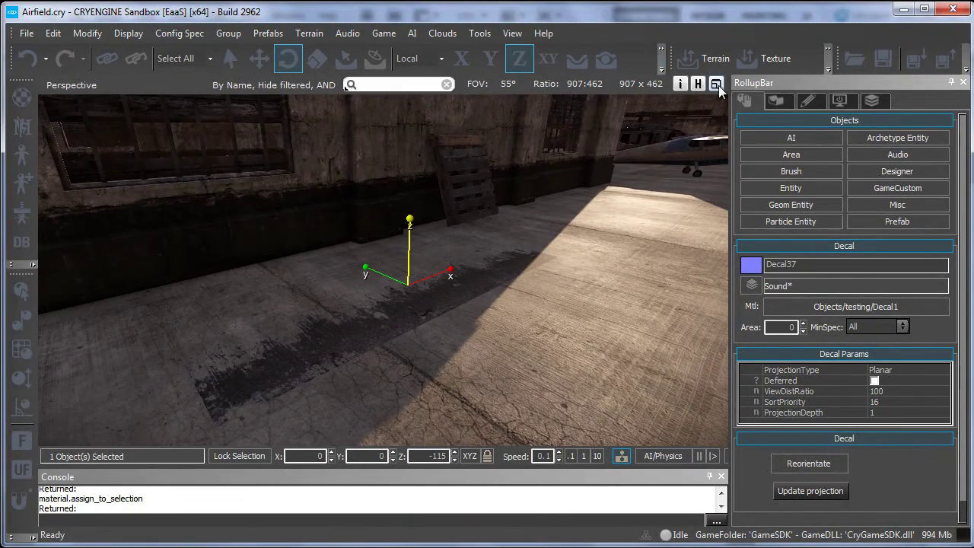
pyautogui.click(661, 68)
pyautogui.click(592, 86)
pyautogui.moveTo(460, 306); pyautogui.dragTo(461, 306, button='right')
pyautogui.press('w')
pyautogui.moveTo(461, 275); pyautogui.dragTo(706, 211)
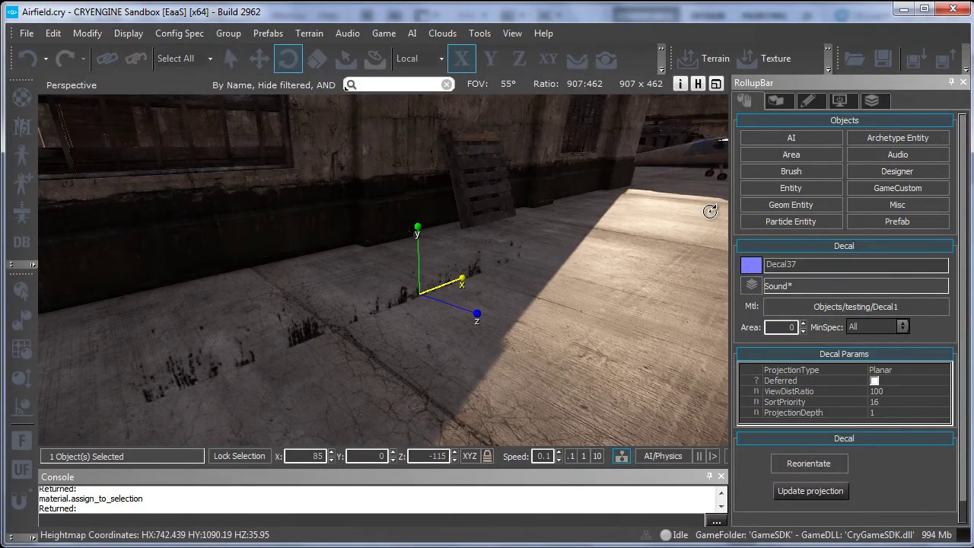
# Raise Decal37 and place it against the base of the hangar wall, at about X 2183.33, Y 1485.86, Z 36.62.
pyautogui.press('1')
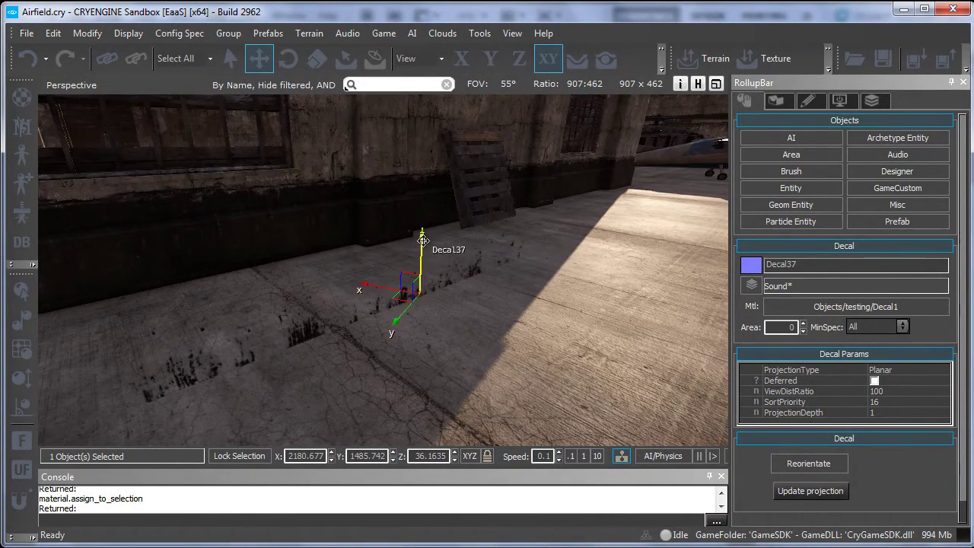
pyautogui.moveTo(423, 241); pyautogui.dragTo(429, 170)
pyautogui.moveTo(329, 219); pyautogui.dragTo(328, 199, button='right')
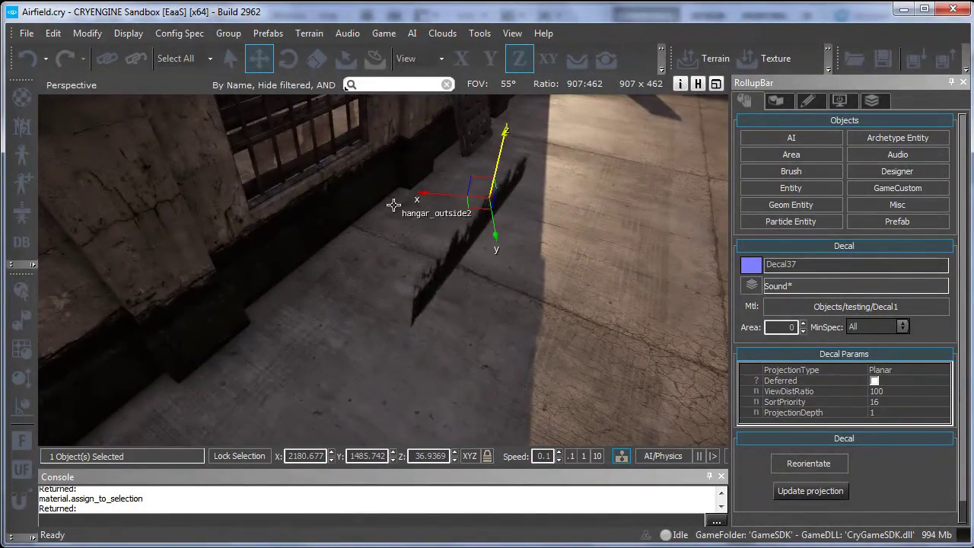
pyautogui.moveTo(470, 206); pyautogui.dragTo(327, 199)
pyautogui.moveTo(524, 206); pyautogui.dragTo(524, 206, button='right')
pyautogui.moveTo(450, 177); pyautogui.dragTo(453, 217)
pyautogui.moveTo(509, 217); pyautogui.dragTo(522, 216, button='right')
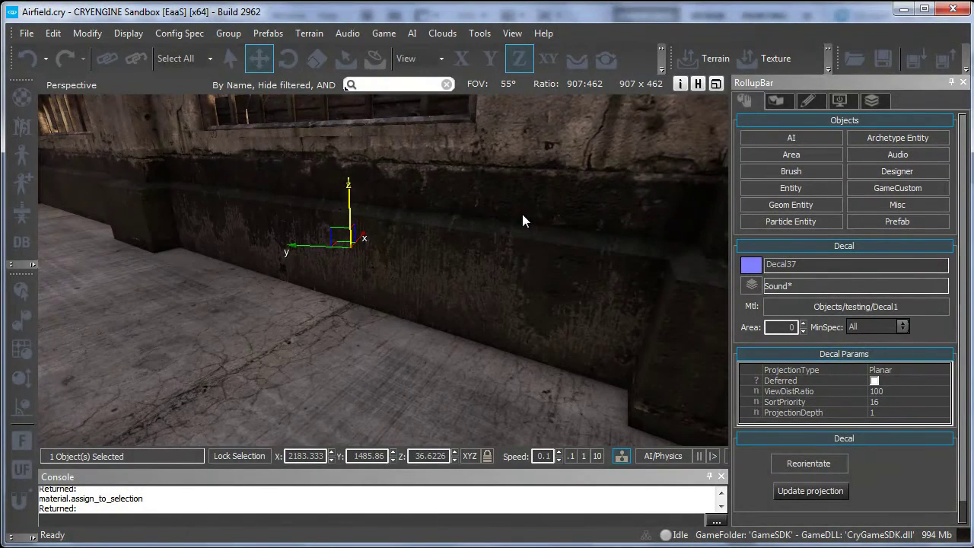
# Enable the Deferred option for Decal37 and shift it along the wall to about X 2183.55, Y 1486.59.
pyautogui.click(874, 383)
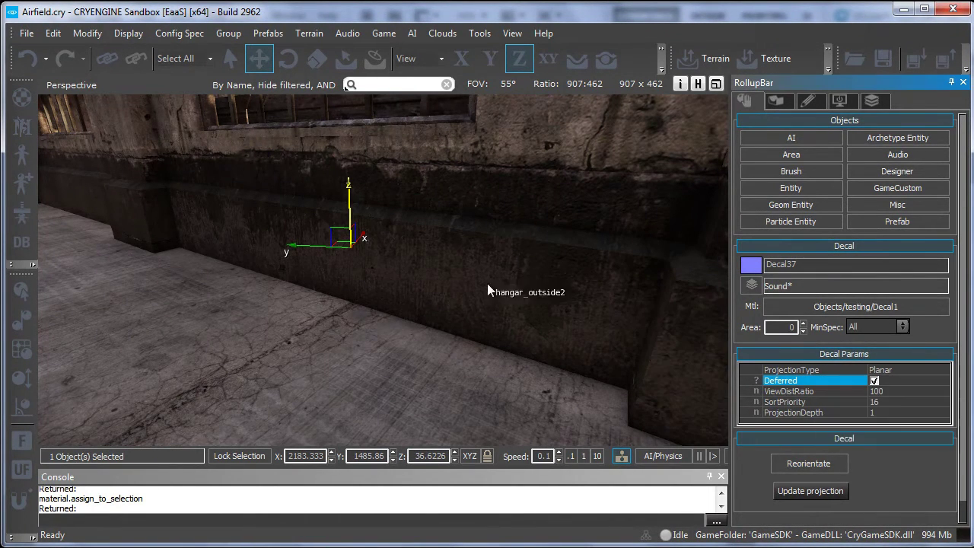
pyautogui.moveTo(487, 283); pyautogui.dragTo(499, 289, button='right')
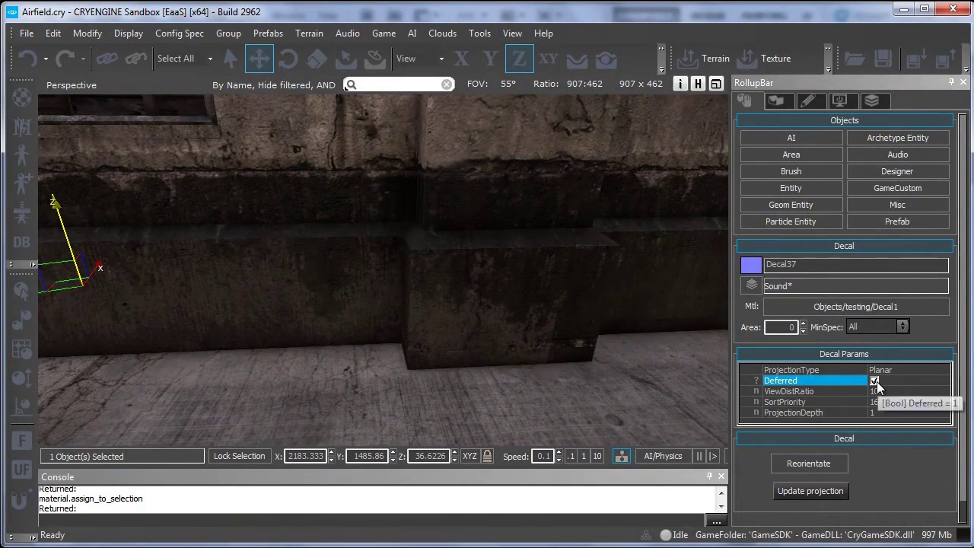
pyautogui.press('s')
pyautogui.moveTo(283, 262); pyautogui.dragTo(285, 261, button='right')
pyautogui.moveTo(503, 252); pyautogui.dragTo(454, 294)
pyautogui.moveTo(602, 268); pyautogui.dragTo(601, 268, button='right')
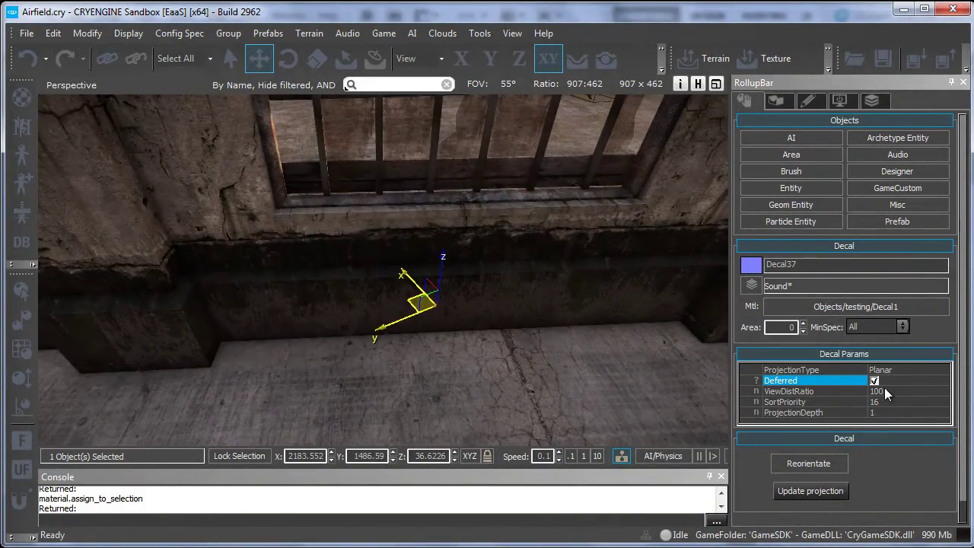
# Turn Deferred off, nudge Decal37 to about X 2183.46, Y 1486.33 on the wall, and turn Deferred back on.
pyautogui.click(874, 382)
pyautogui.moveTo(425, 308); pyautogui.dragTo(425, 307, button='right')
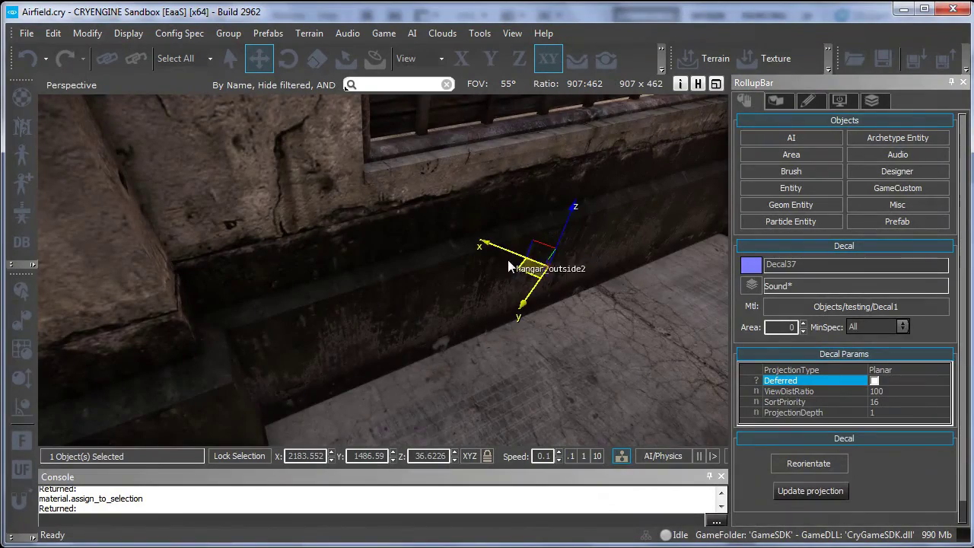
pyautogui.moveTo(519, 267); pyautogui.dragTo(550, 258)
pyautogui.moveTo(597, 276); pyautogui.dragTo(597, 277, button='right')
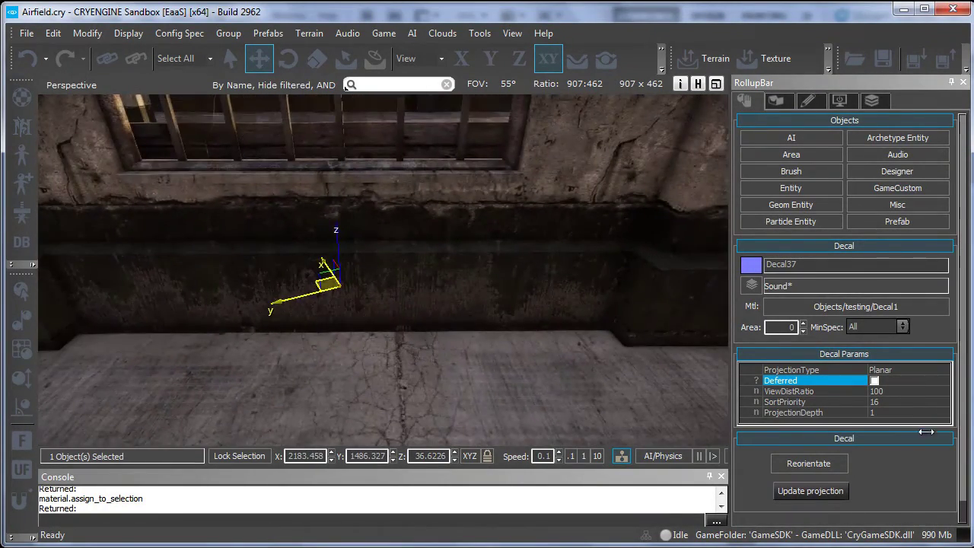
pyautogui.click(875, 380)
pyautogui.moveTo(435, 276); pyautogui.dragTo(436, 277, button='right')
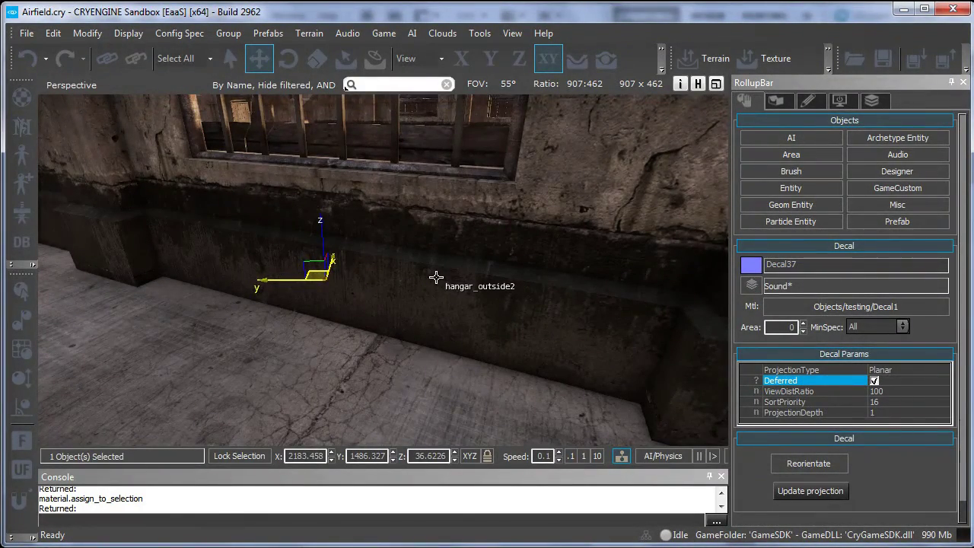